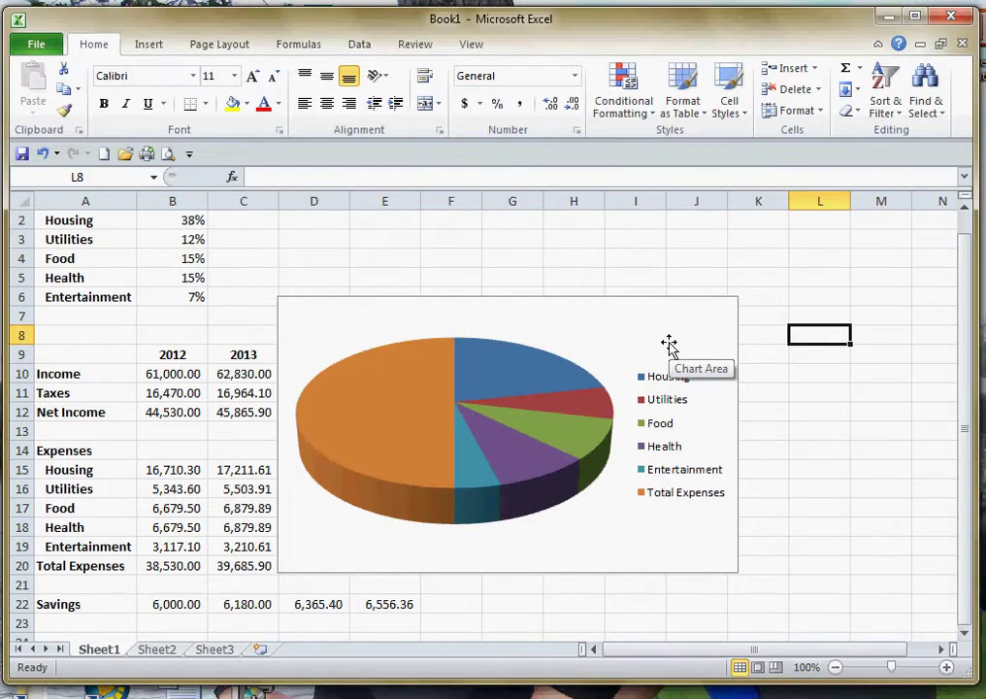
# - Move the expenses pie chart from Sheet1 to a new chart sheet named Chart1
pyautogui.doubleClick(669, 344)
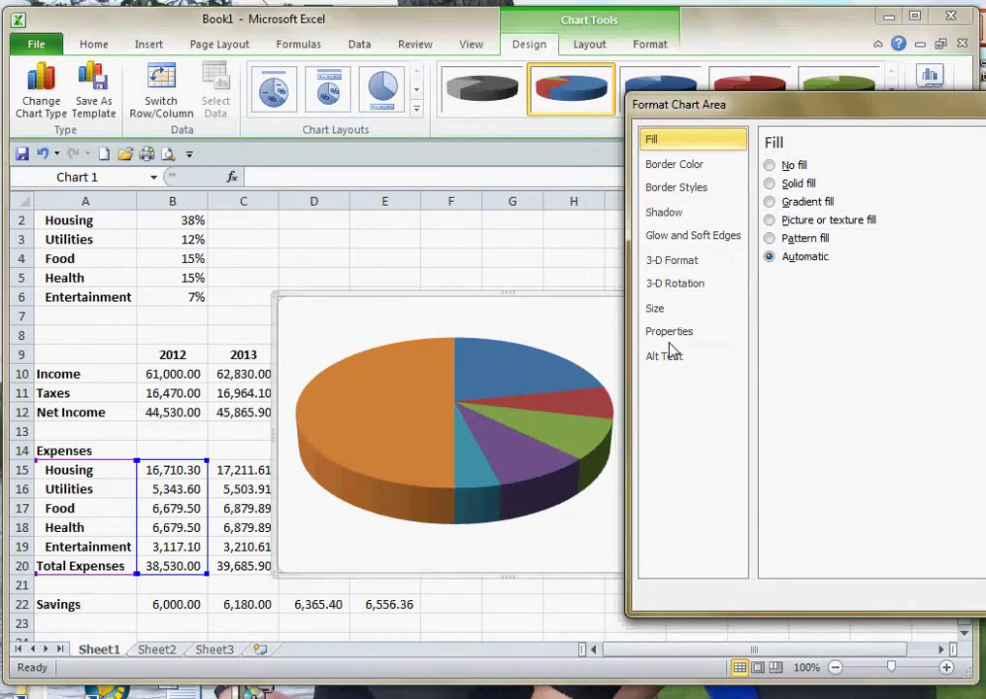
pyautogui.press('Escape')
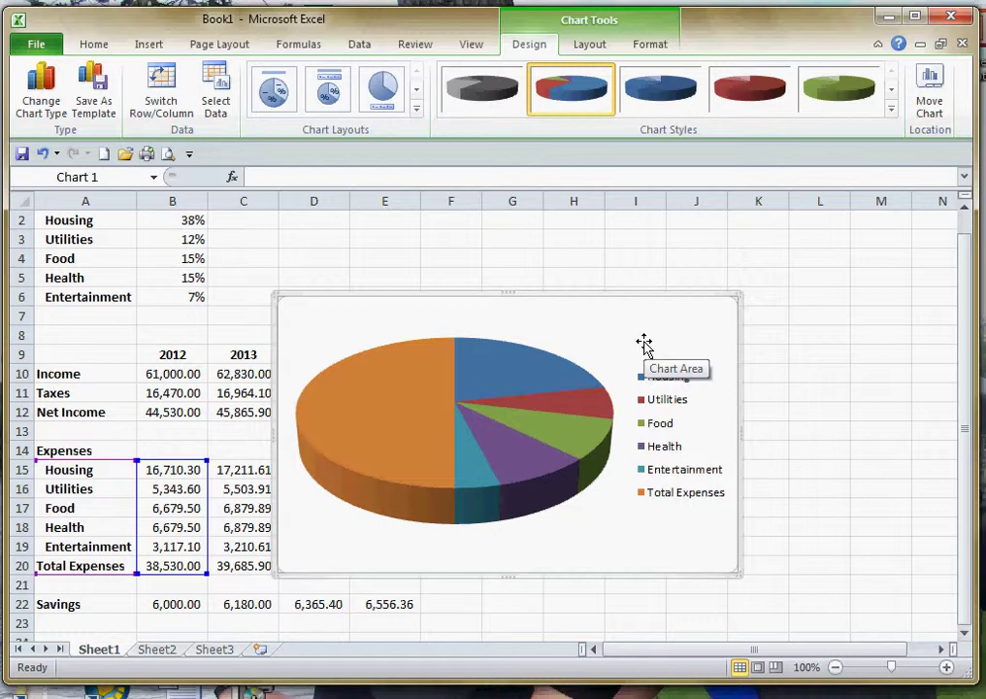
pyautogui.click(930, 99)
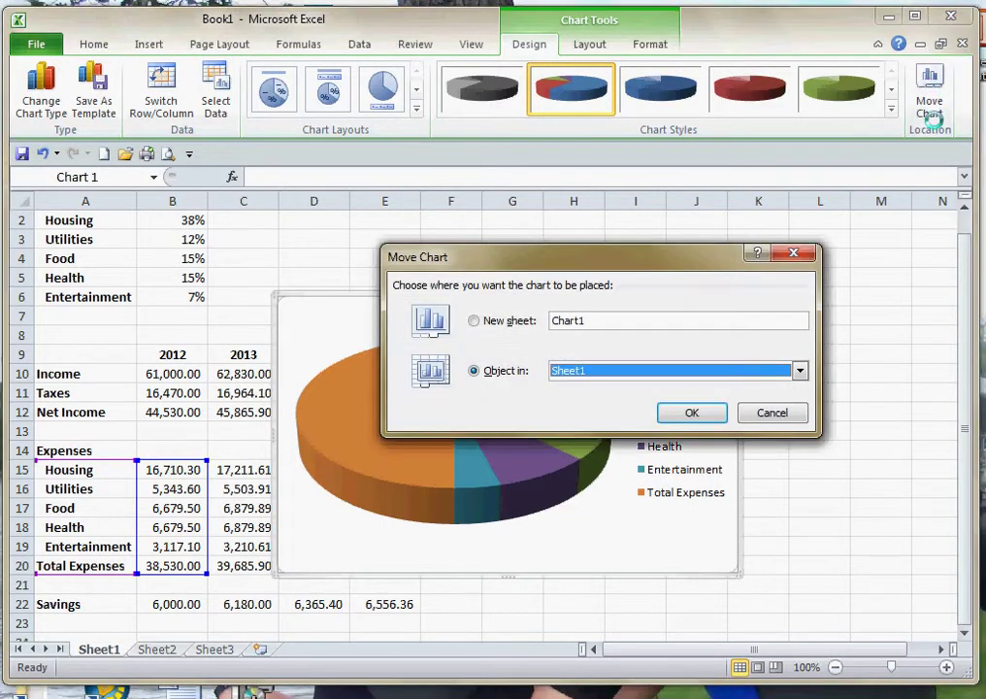
pyautogui.click(473, 321)
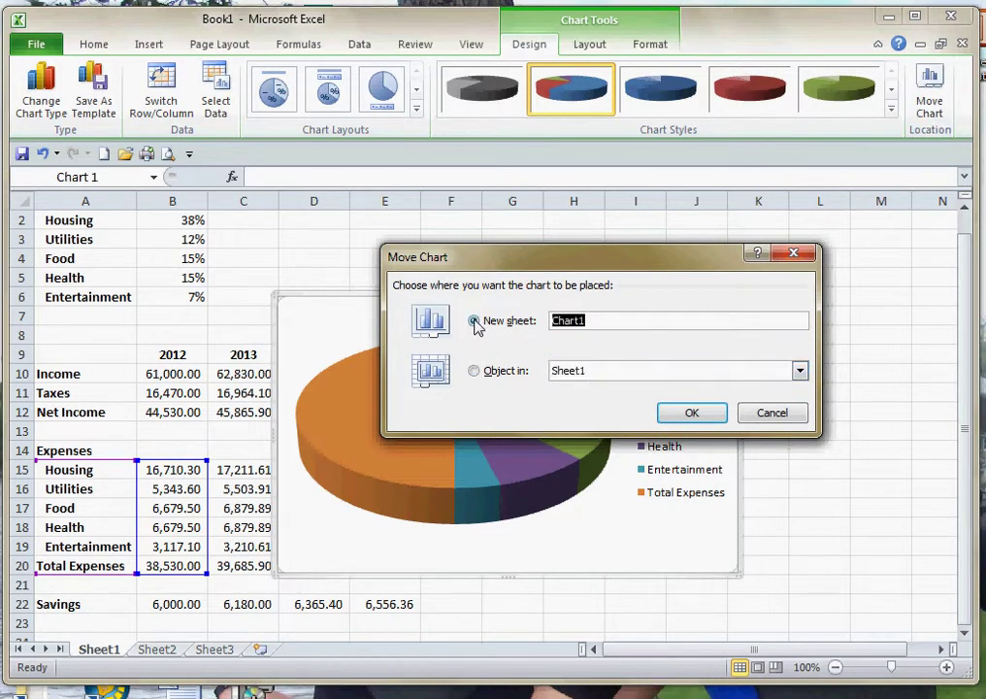
pyautogui.click(692, 413)
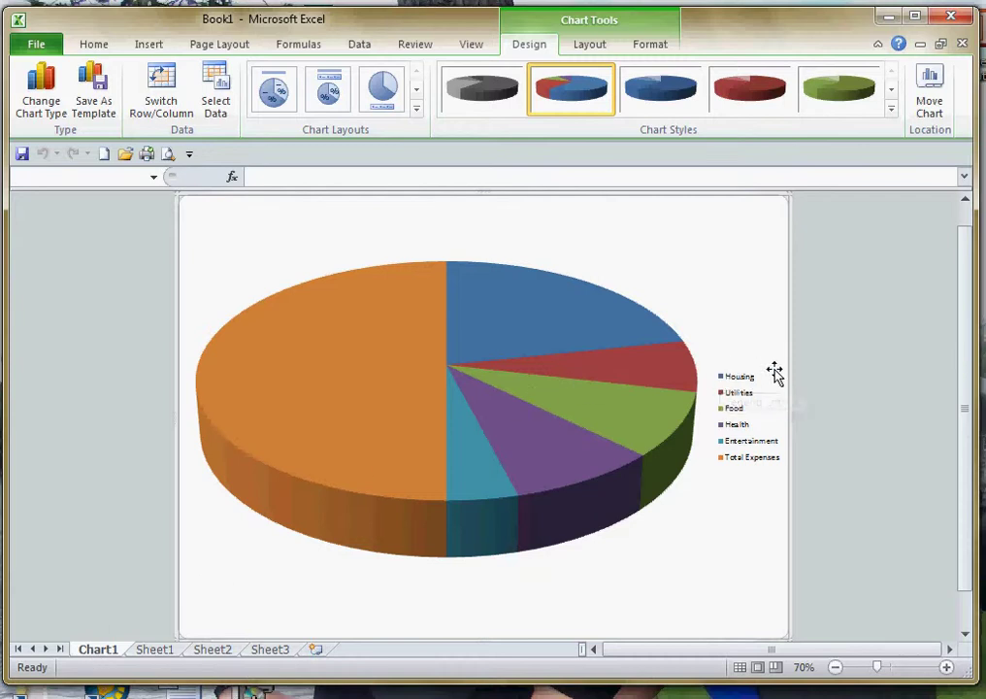
pyautogui.moveTo(470, 417)
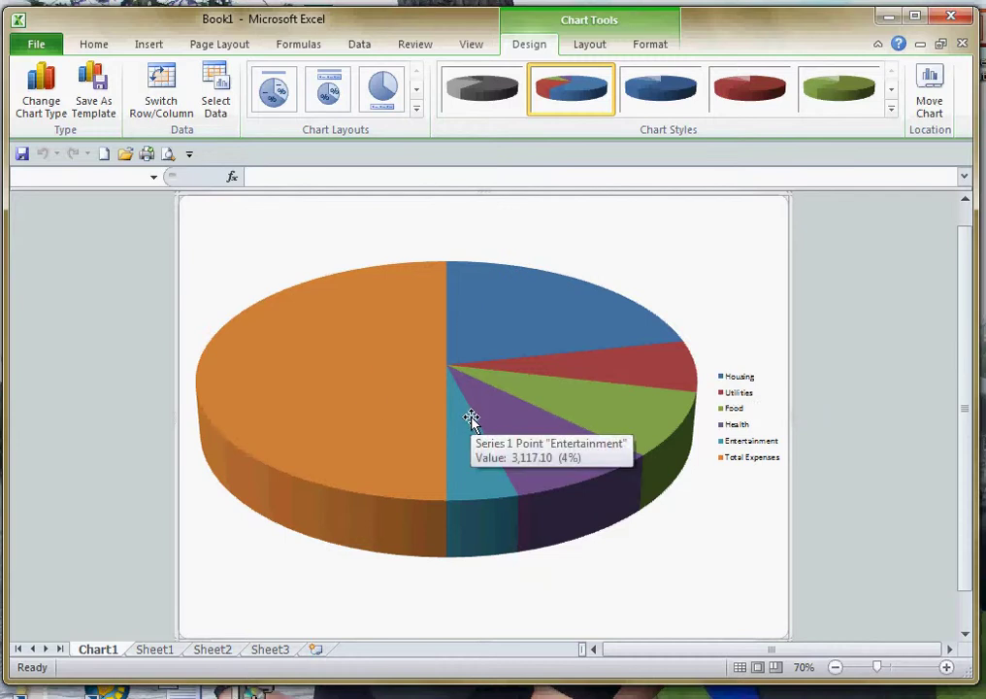
pyautogui.click(418, 114)
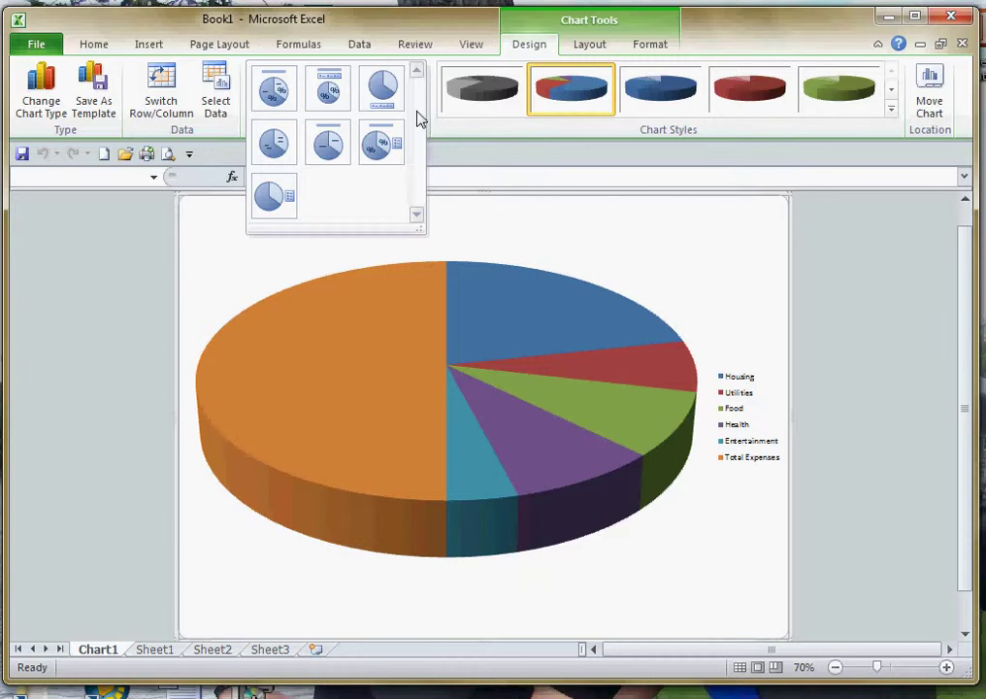
pyautogui.click(559, 209)
# - Add a centered overlay title to the pie chart and change its text to "Housing Expenses"
pyautogui.click(594, 51)
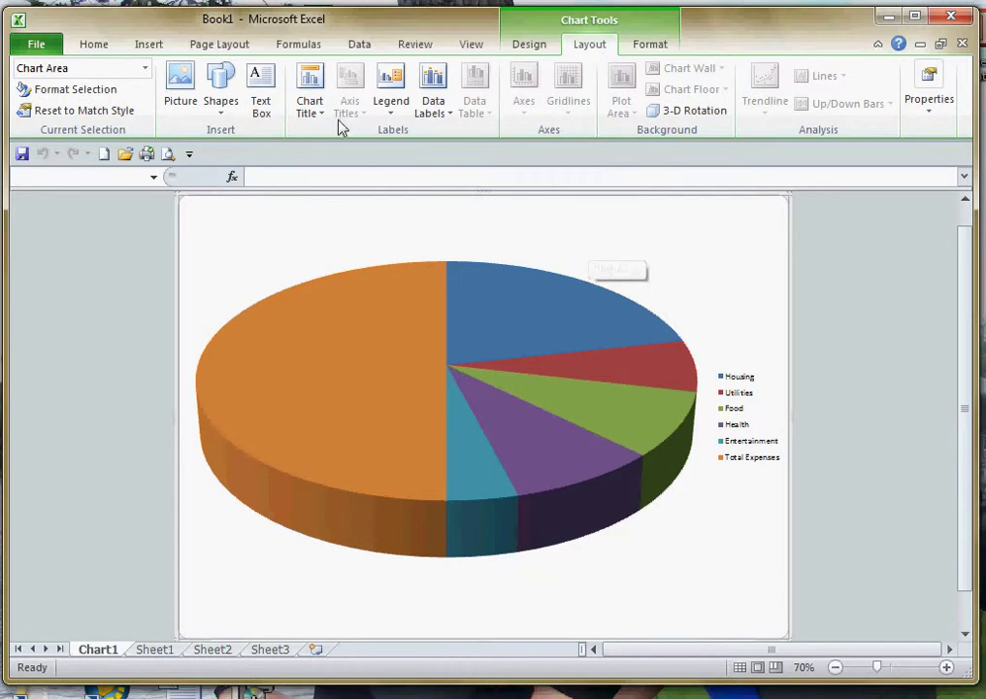
pyautogui.click(313, 109)
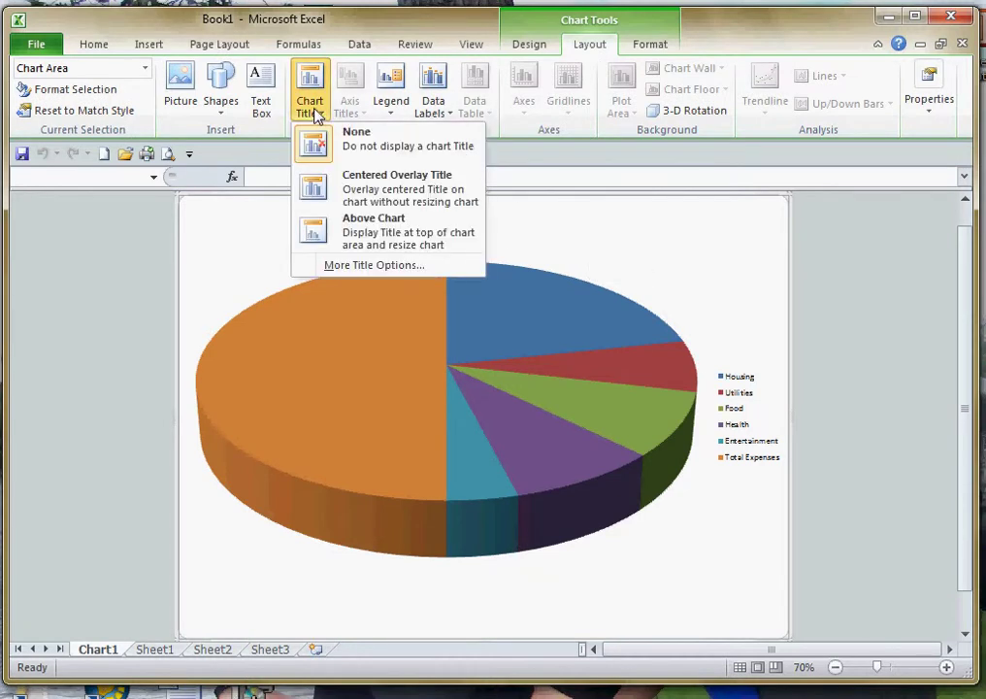
pyautogui.click(392, 191)
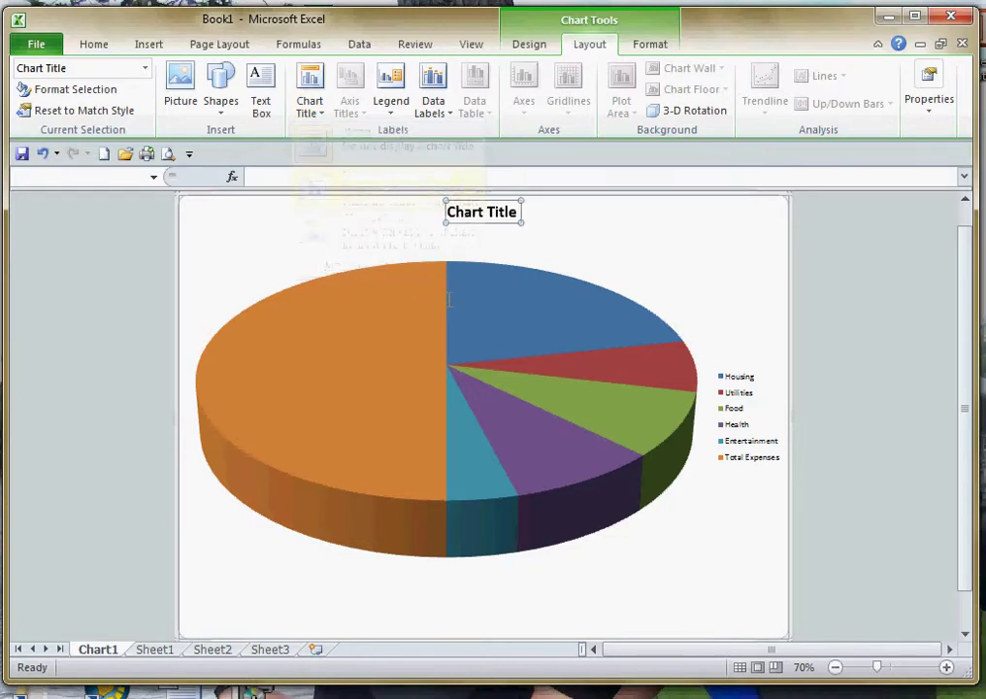
pyautogui.click(515, 214)
pyautogui.moveTo(516, 211); pyautogui.dragTo(447, 212)
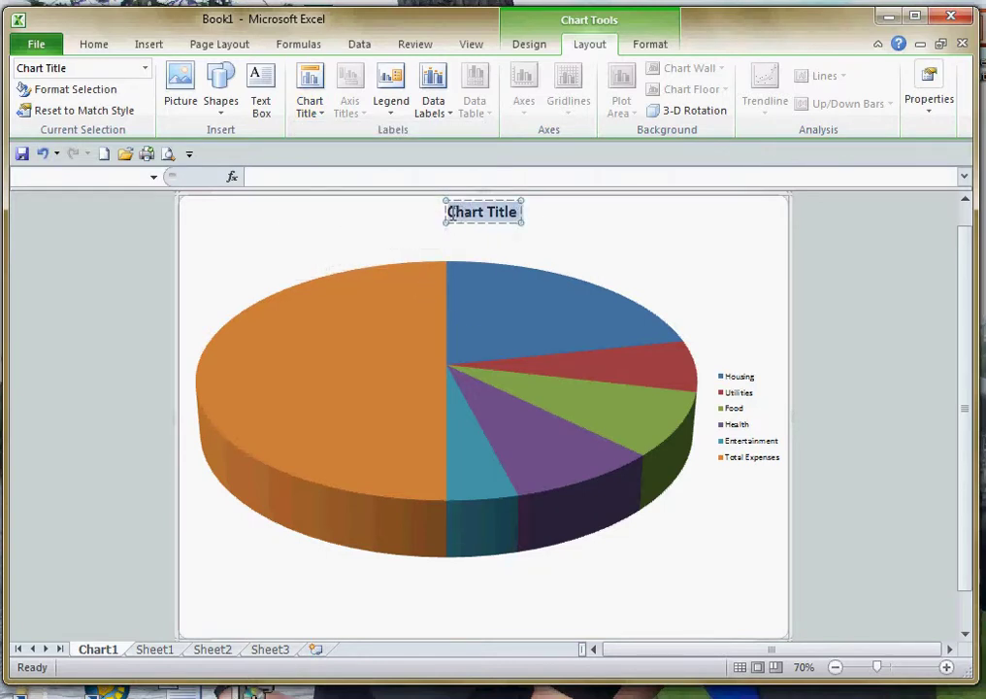
pyautogui.moveTo(493, 276)
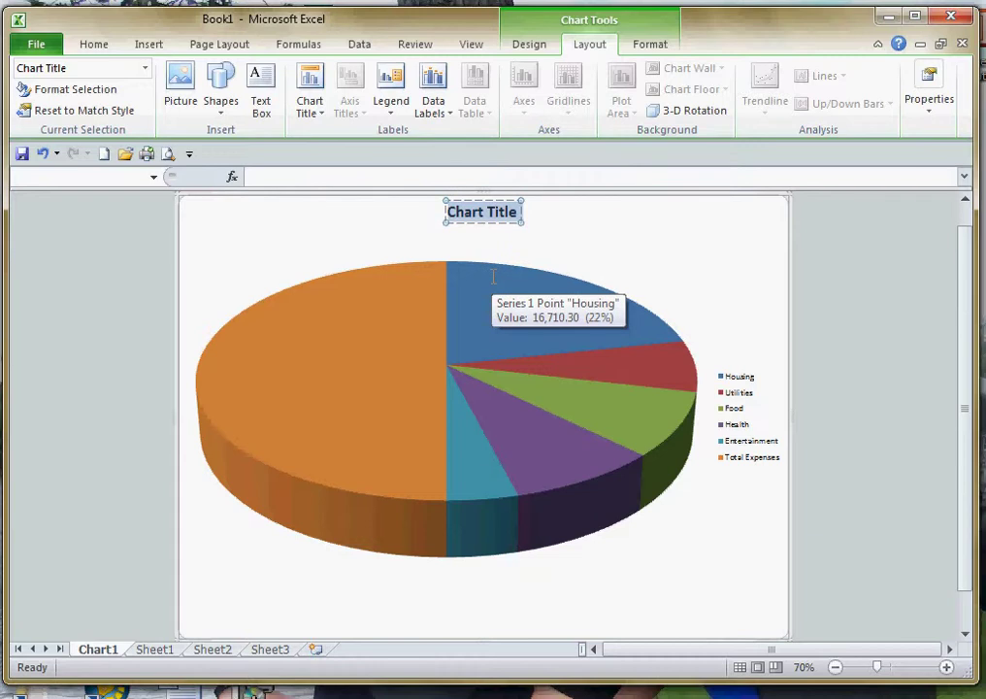
pyautogui.write('Housing')
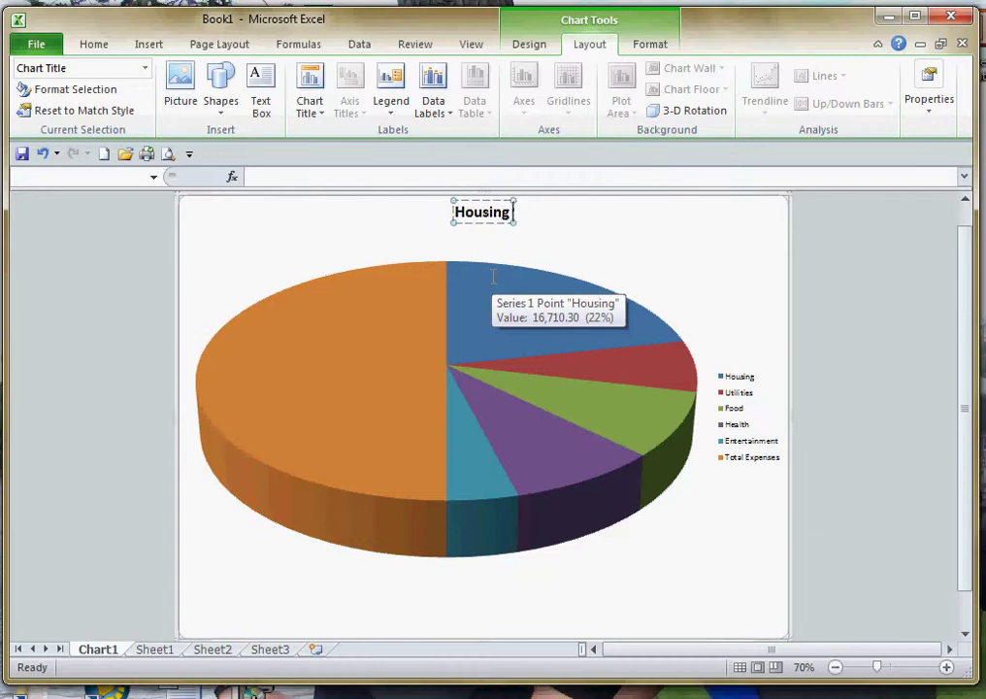
pyautogui.write(' Exp')
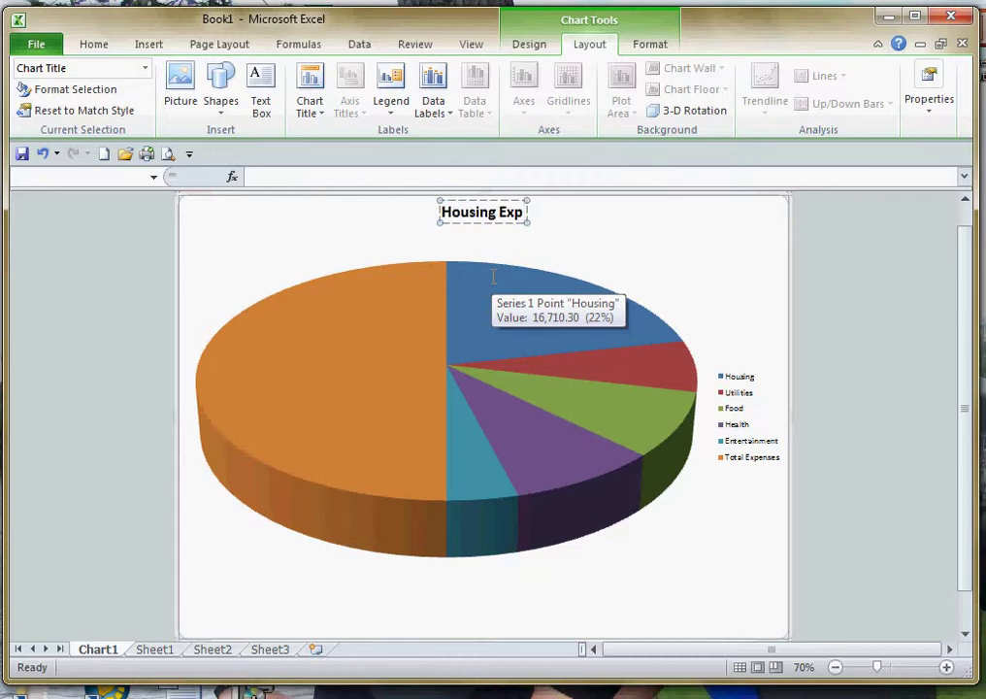
pyautogui.write('enses')
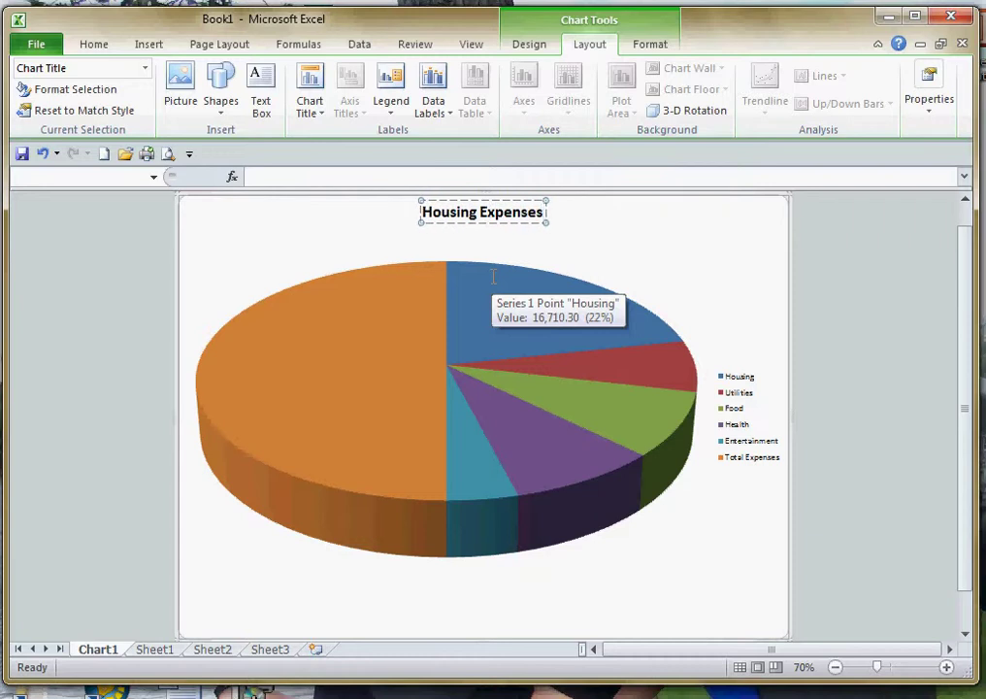
pyautogui.click(632, 240)
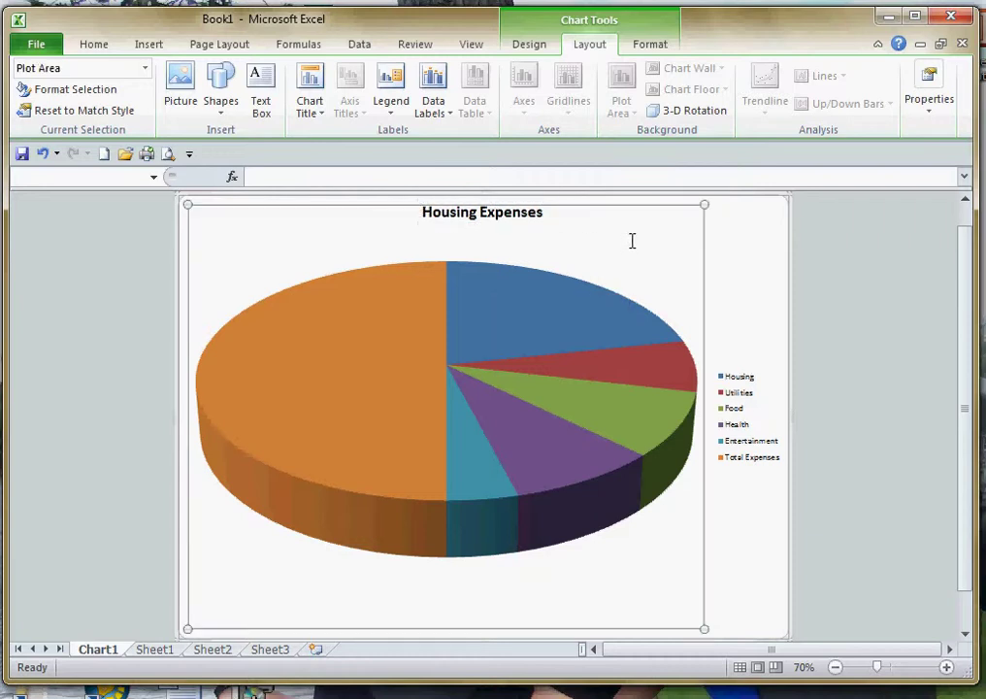
pyautogui.click(749, 241)
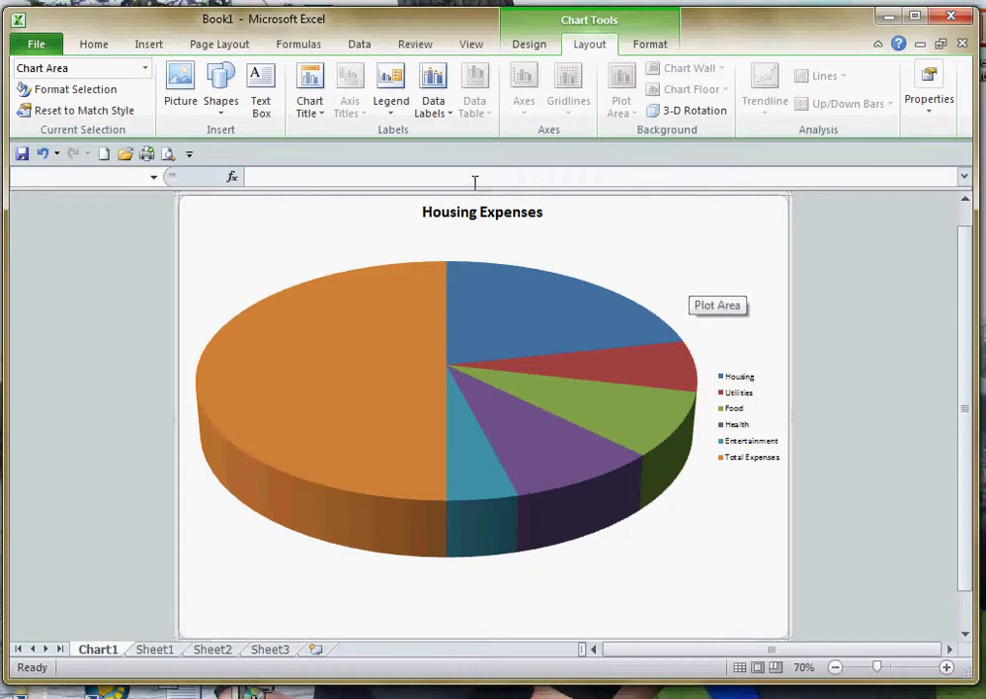
# - Show the legend at the bottom of the pie chart and set its font size to 18
pyautogui.click(393, 104)
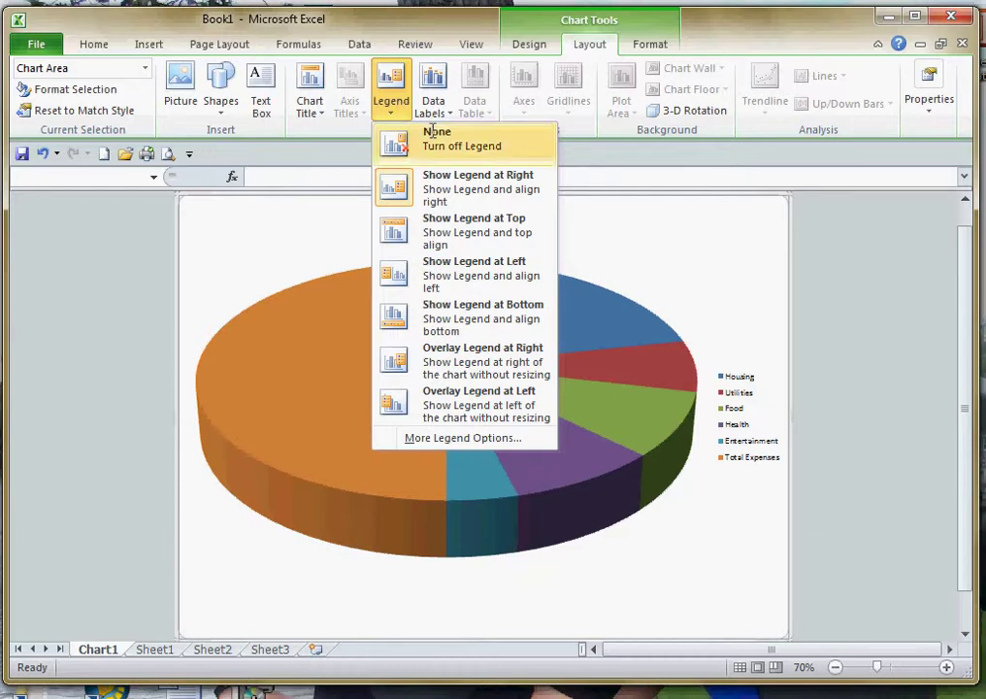
pyautogui.click(499, 307)
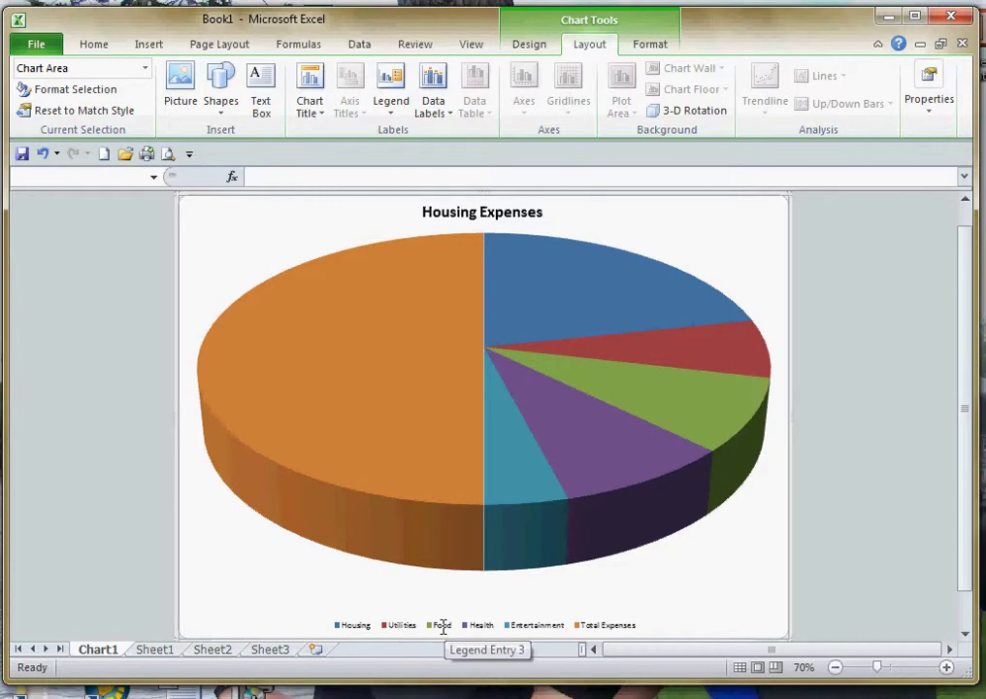
pyautogui.click(443, 626)
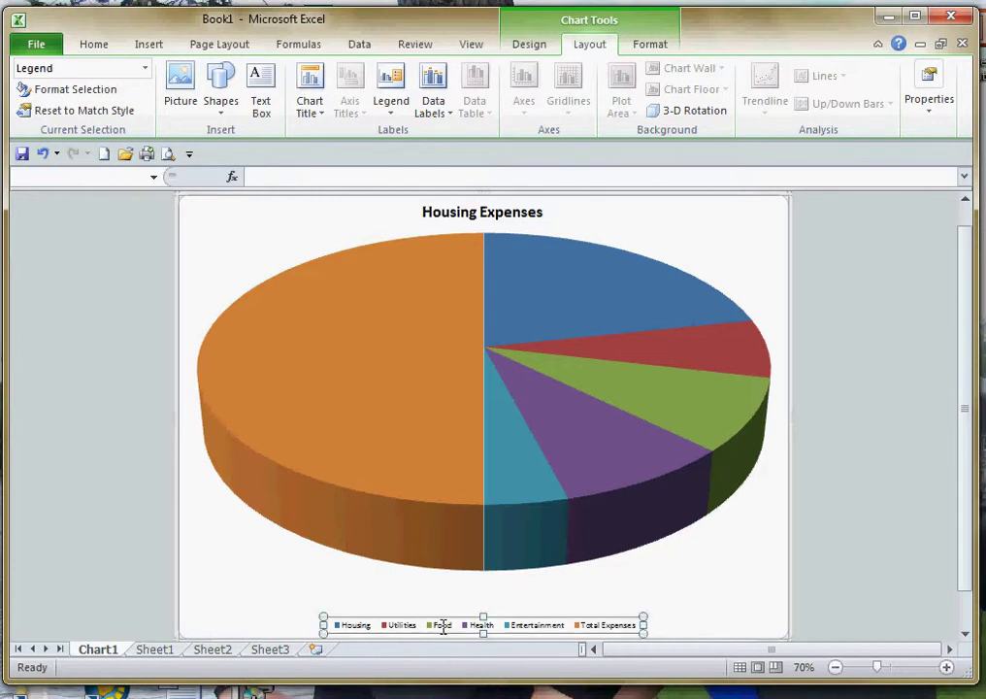
pyautogui.rightClick(442, 626)
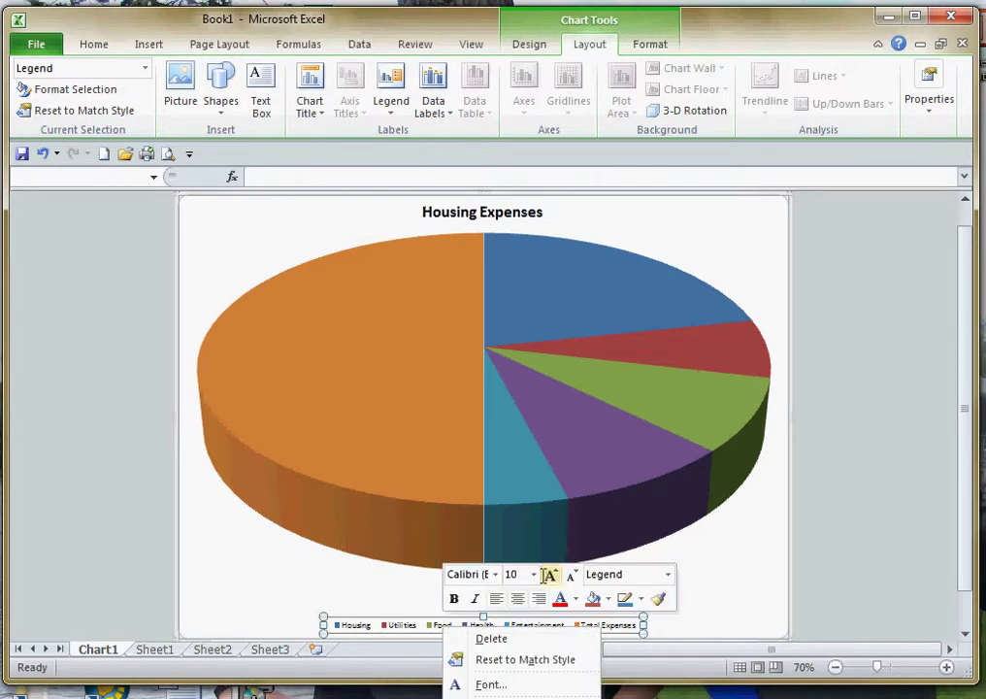
pyautogui.click(532, 573)
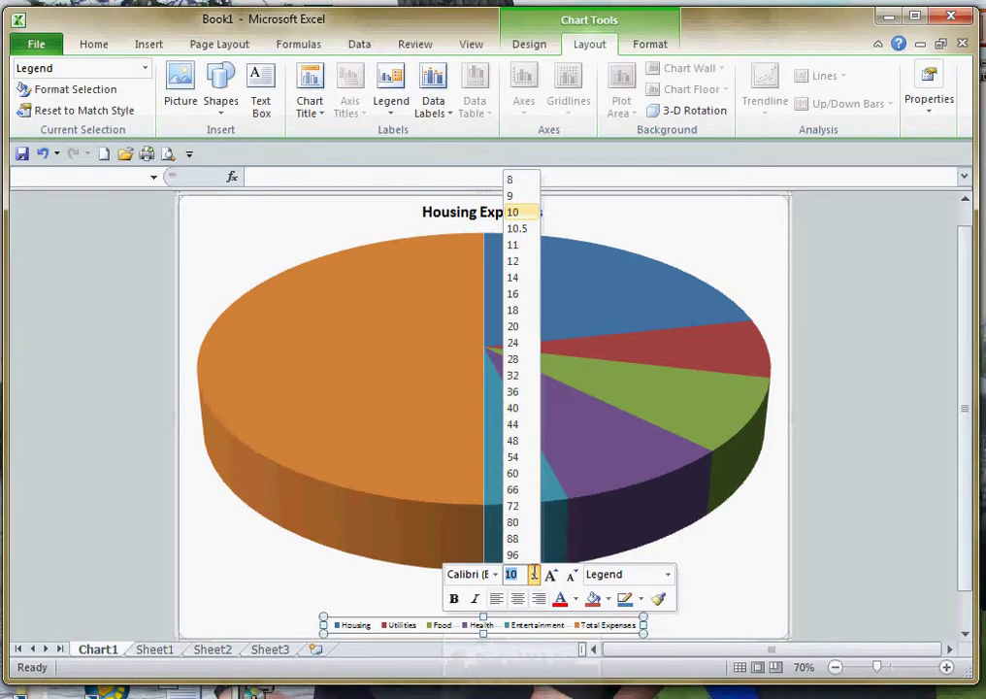
pyautogui.click(517, 308)
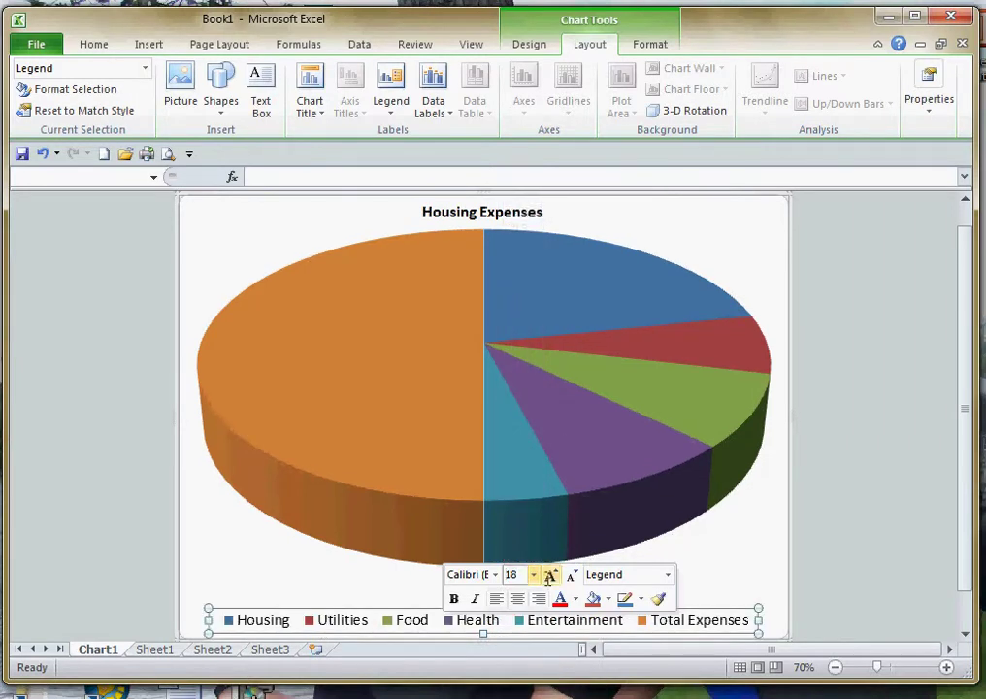
pyautogui.click(715, 569)
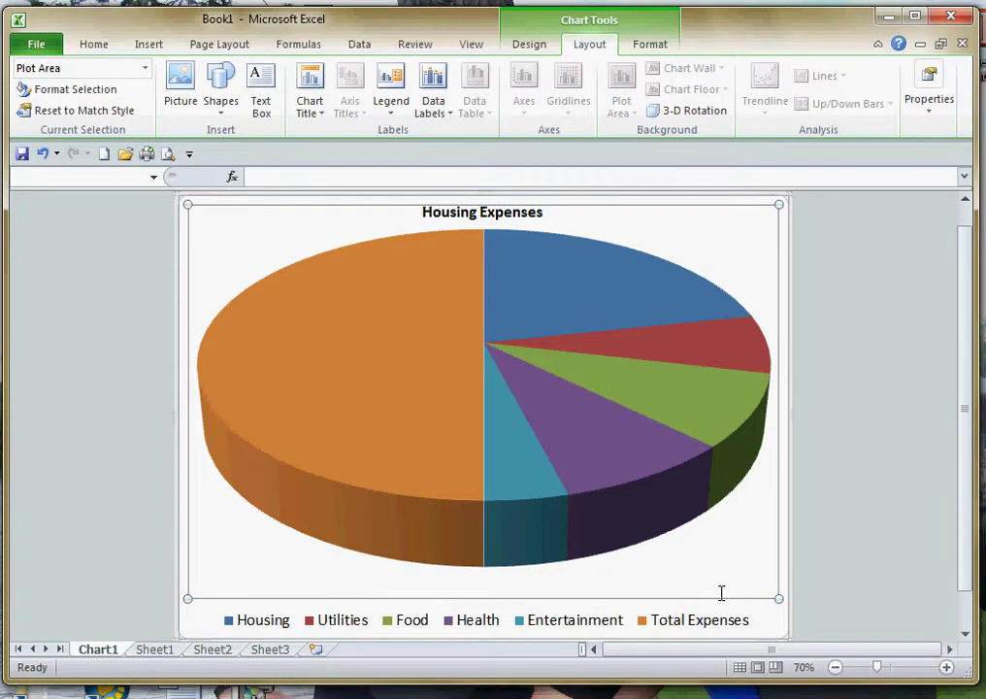
# - Turn off the pie chart's legend
pyautogui.click(728, 615)
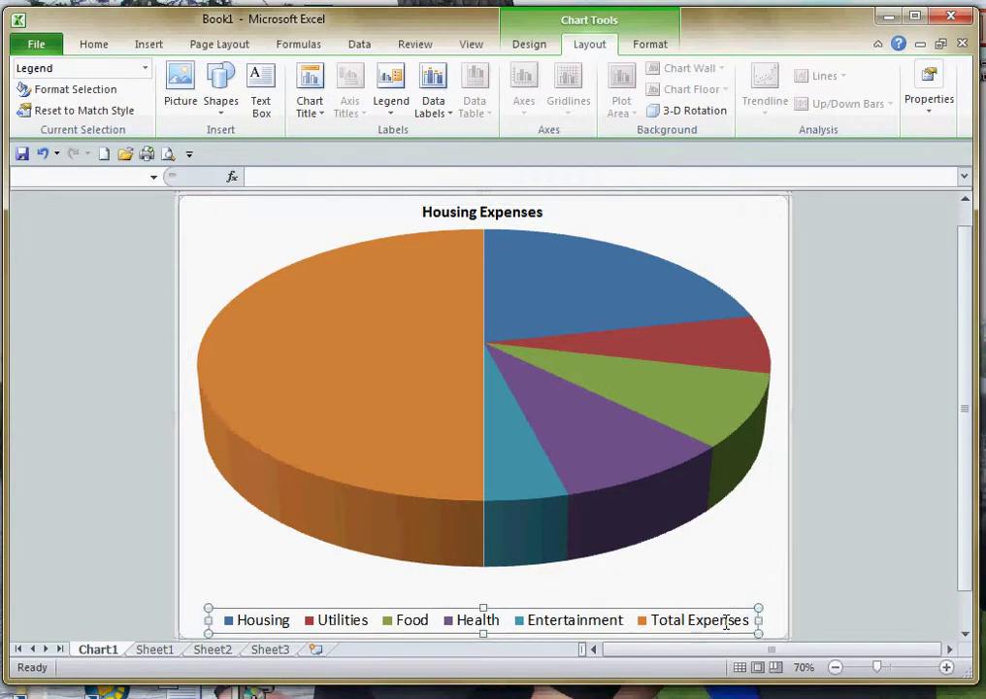
pyautogui.click(390, 105)
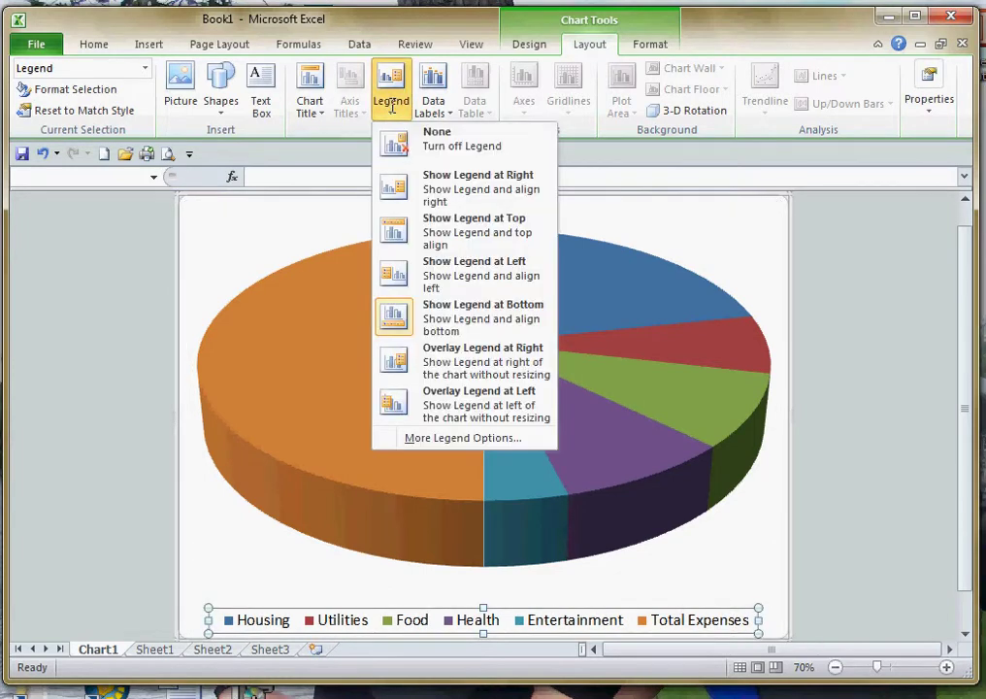
pyautogui.click(444, 146)
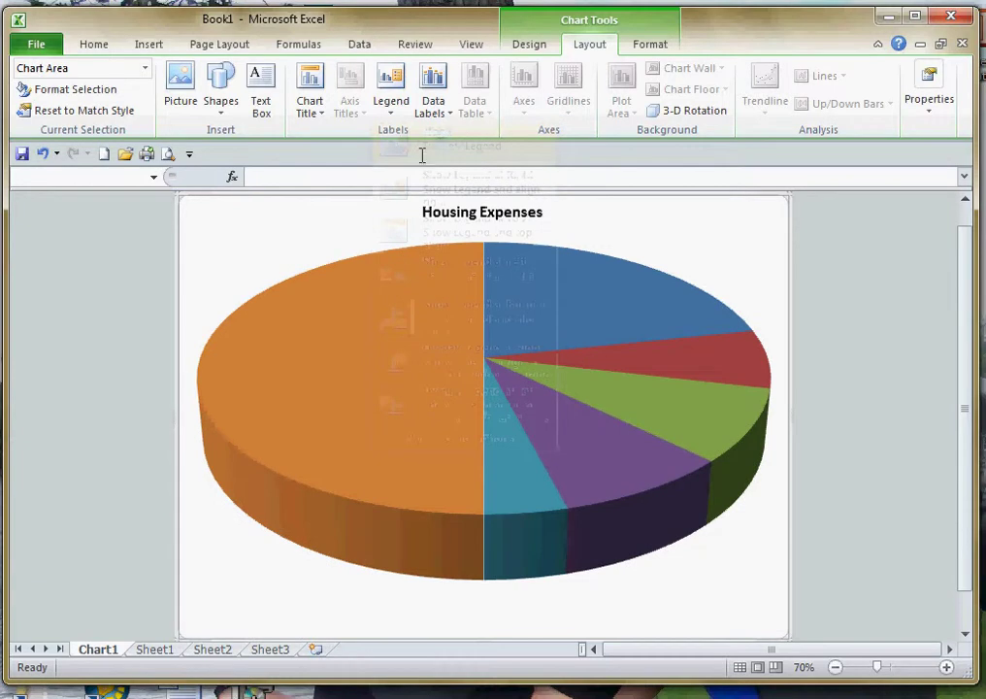
# - Display data labels at the outside end of the pie slices
pyautogui.click(434, 109)
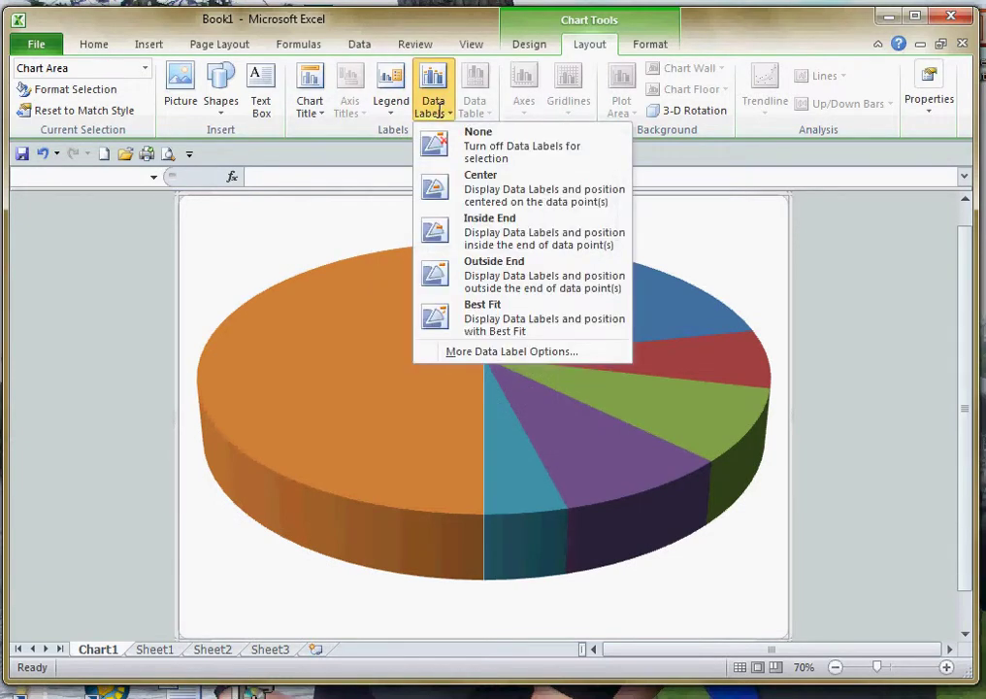
pyautogui.click(521, 281)
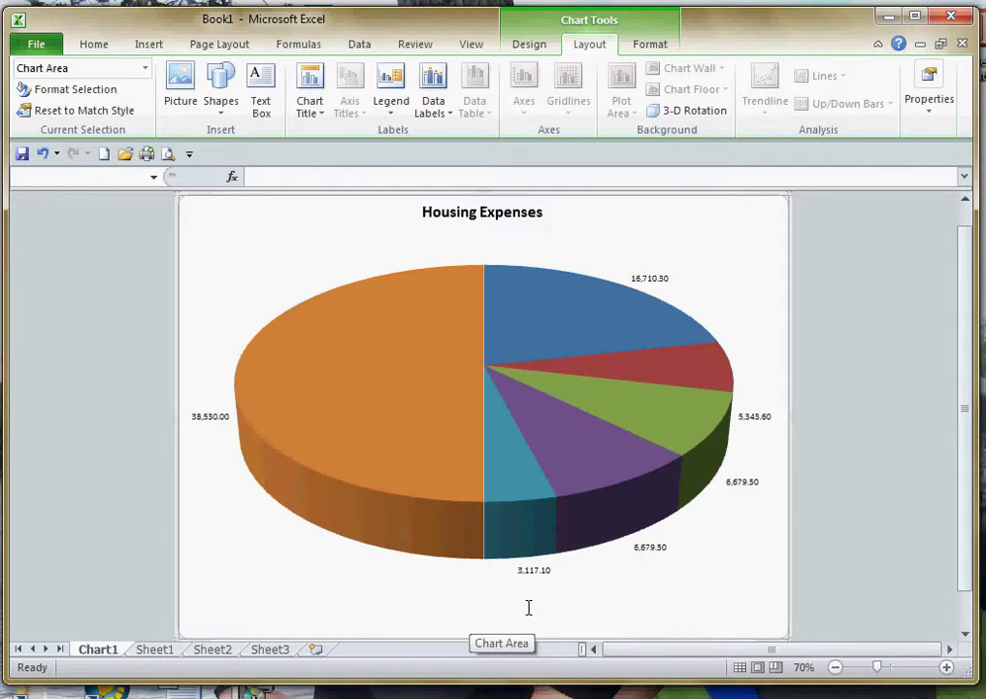
# - Set the pie chart's data labels to contain the category name and percentage instead of the value
pyautogui.click(446, 114)
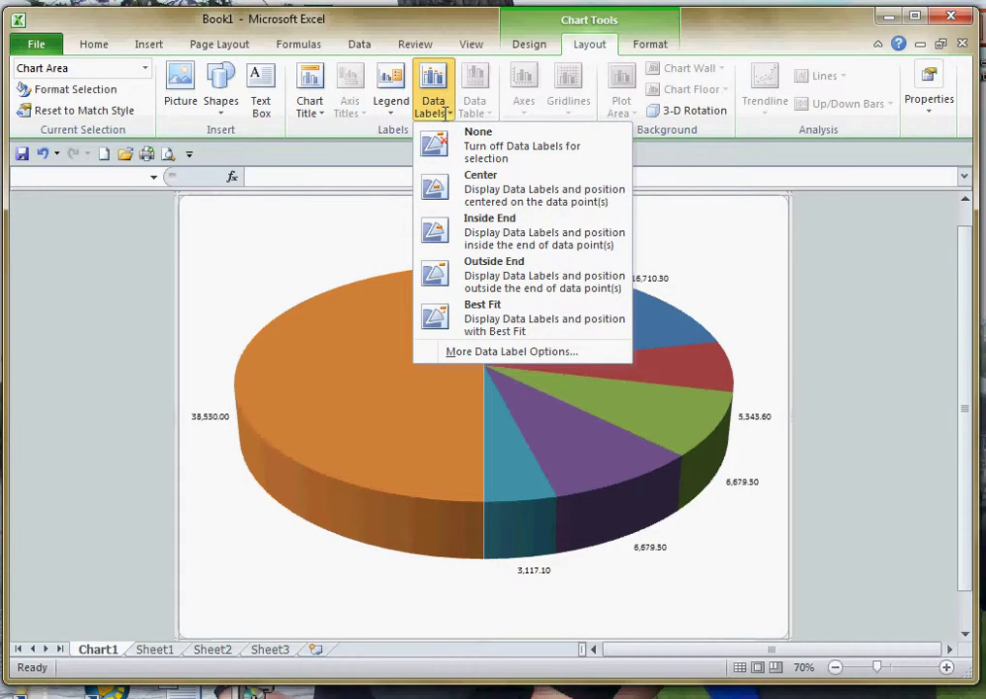
pyautogui.click(507, 351)
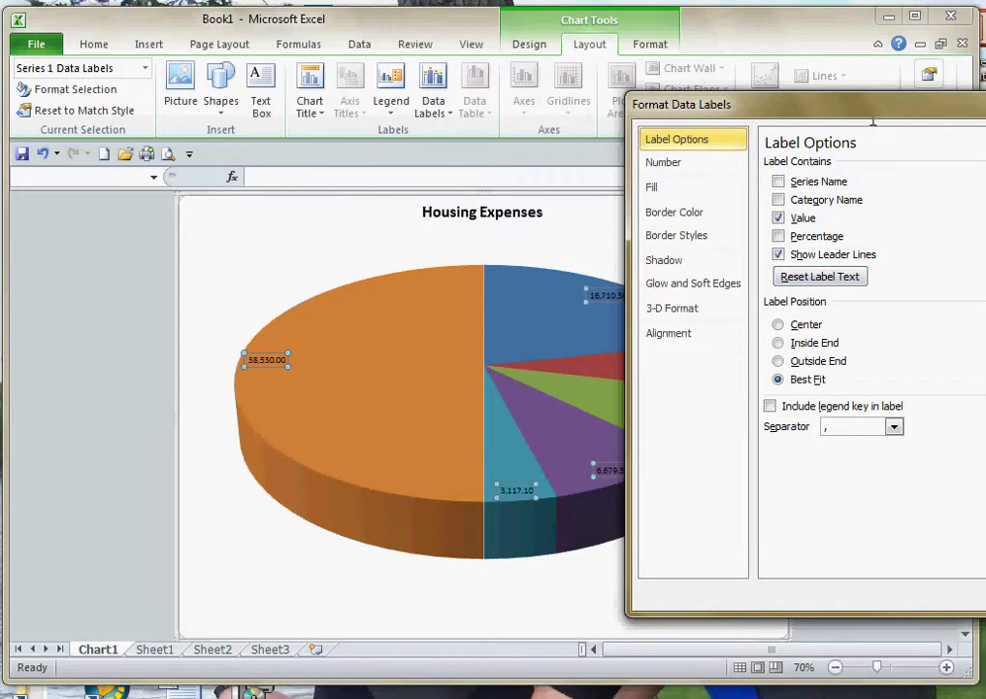
pyautogui.moveTo(873, 120); pyautogui.dragTo(916, 117)
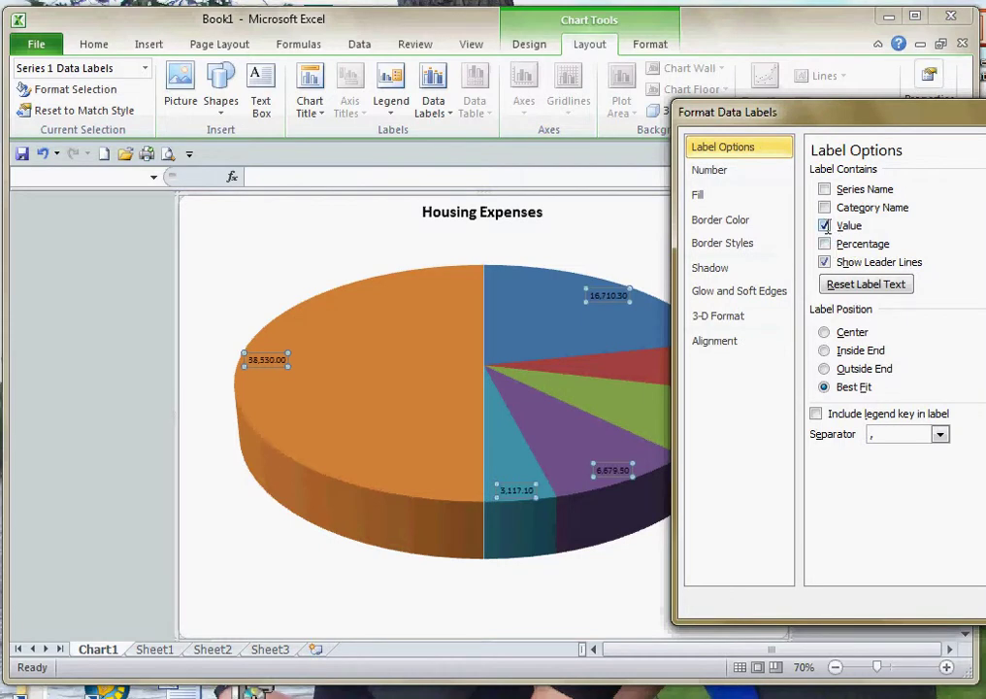
pyautogui.click(825, 225)
pyautogui.click(825, 244)
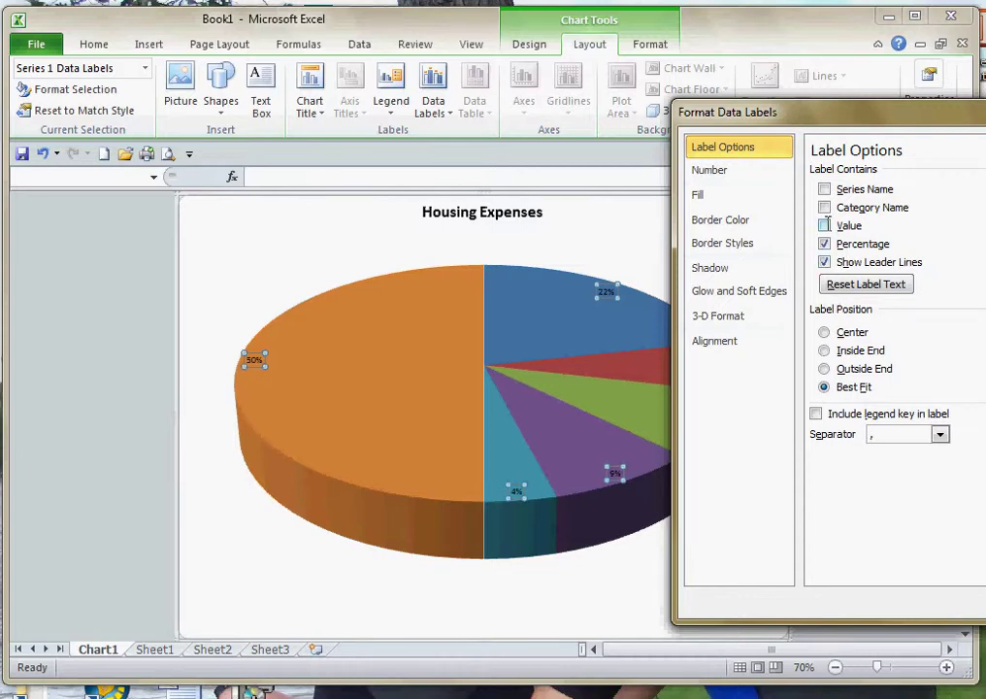
pyautogui.click(824, 207)
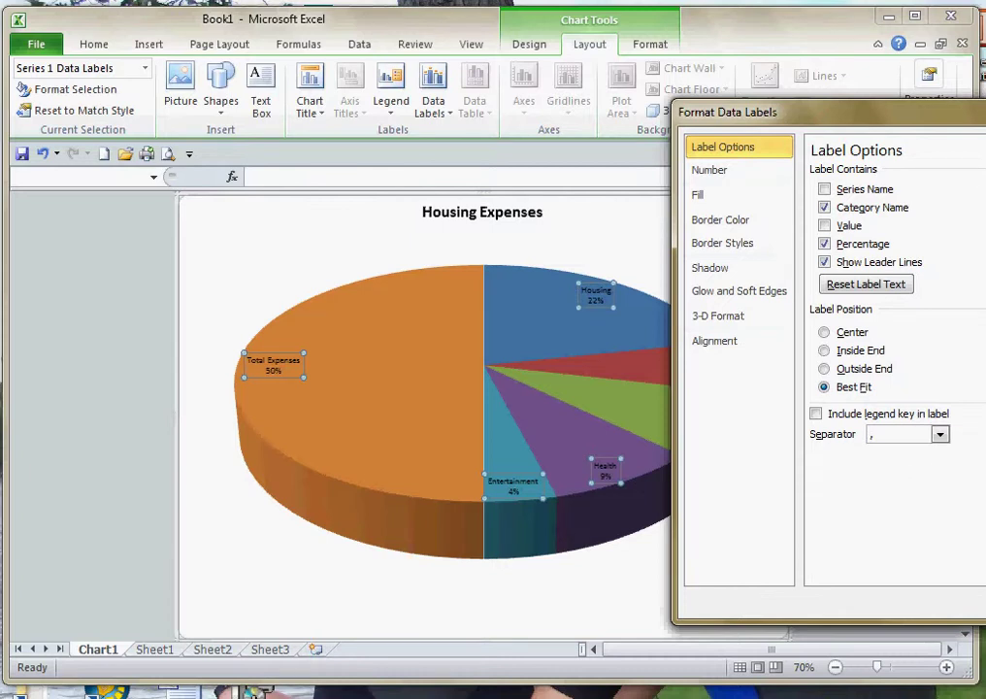
pyautogui.press('Escape')
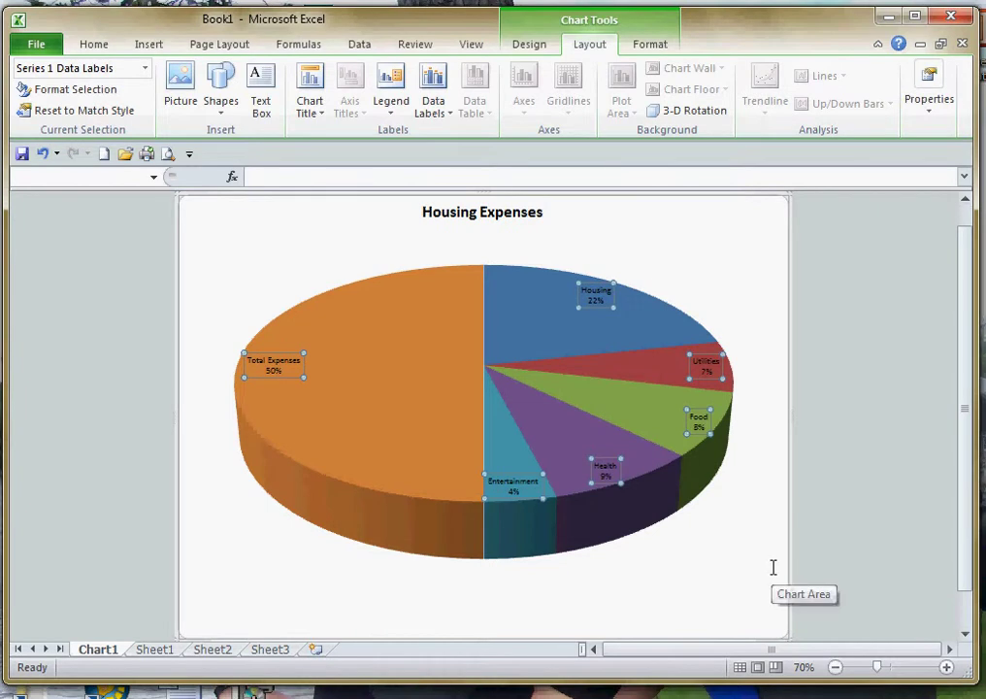
# - Position the pie chart's data labels at the outside end of the slices and deselect them
pyautogui.click(433, 114)
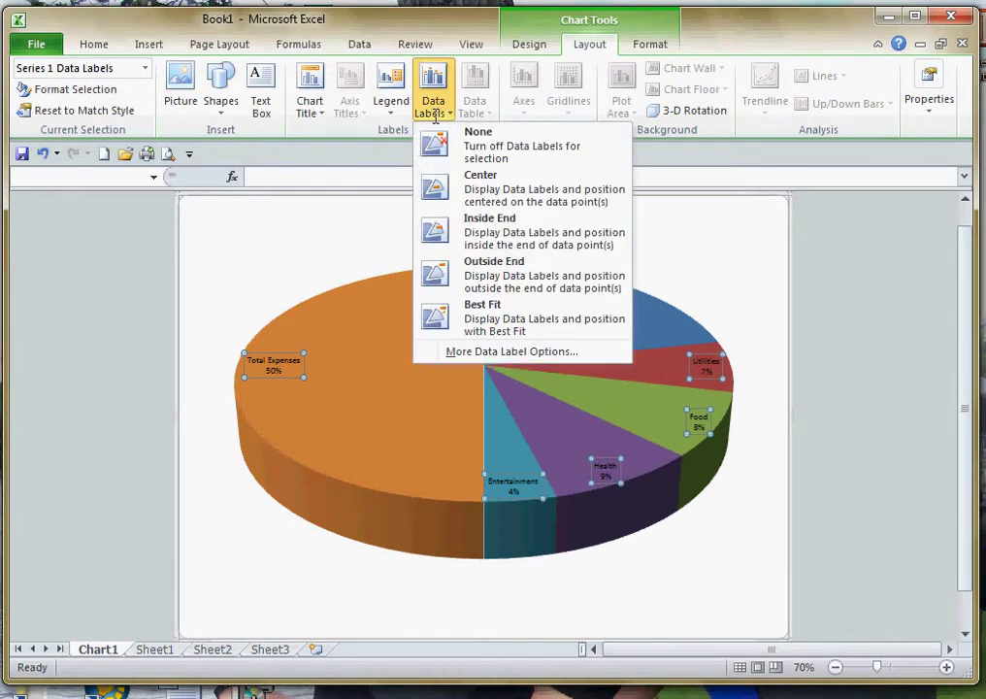
pyautogui.click(434, 274)
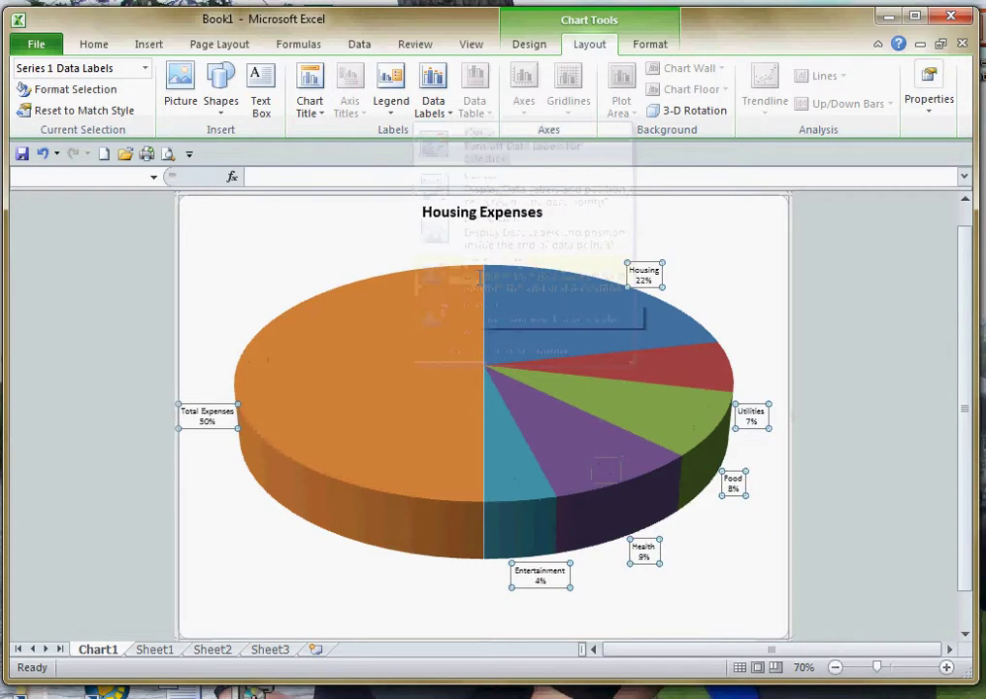
pyautogui.click(760, 282)
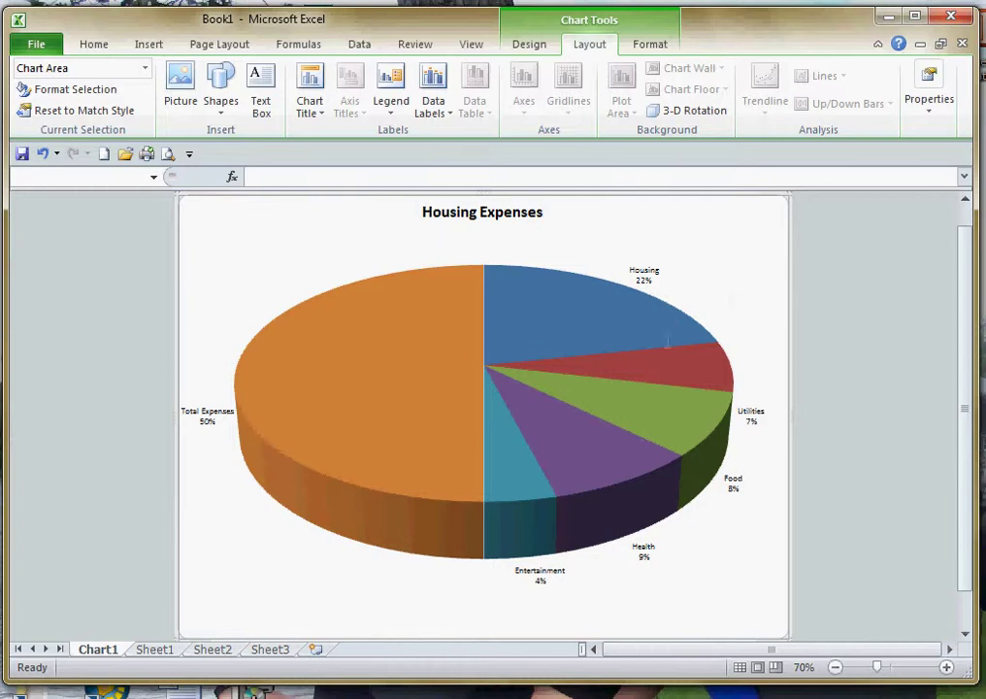
# - Rotate the pie's plot area in 3-D to an X rotation of 120°
pyautogui.rightClick(736, 277)
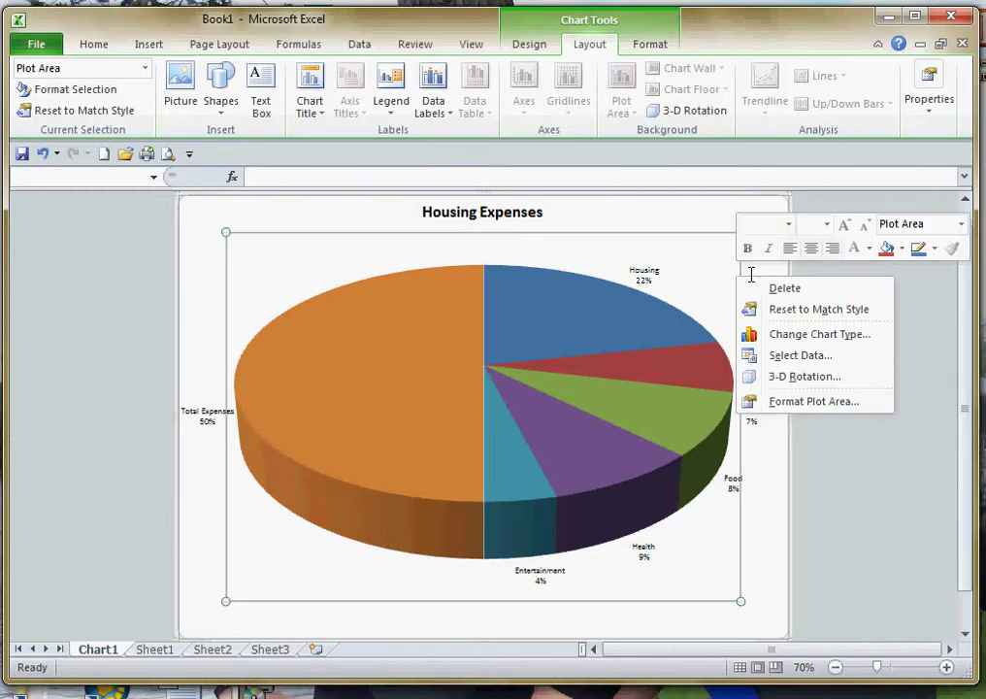
pyautogui.click(818, 401)
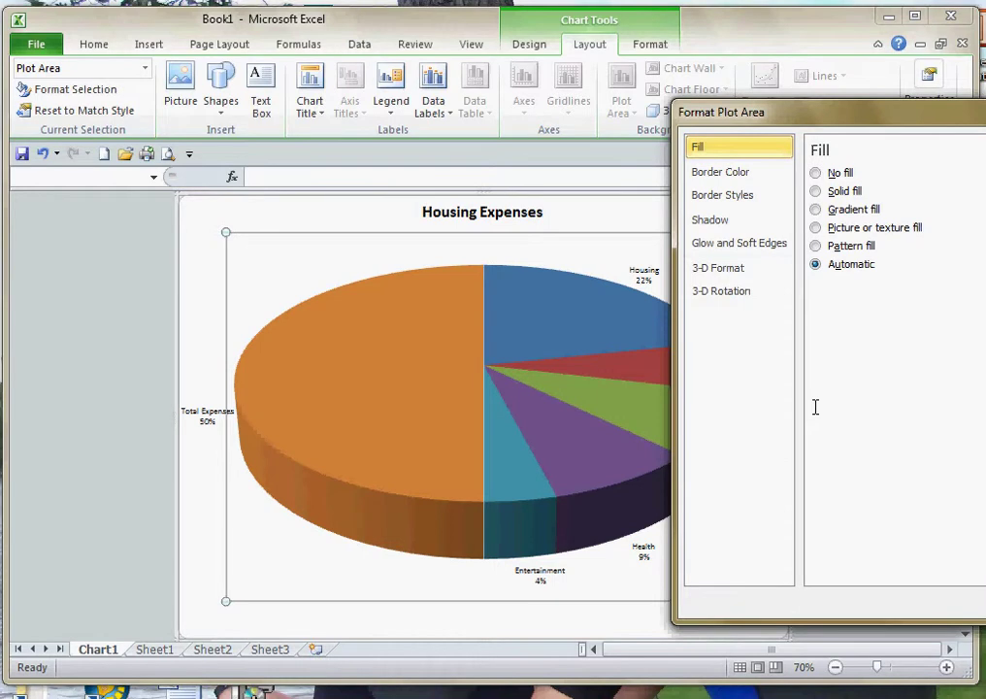
pyautogui.click(738, 287)
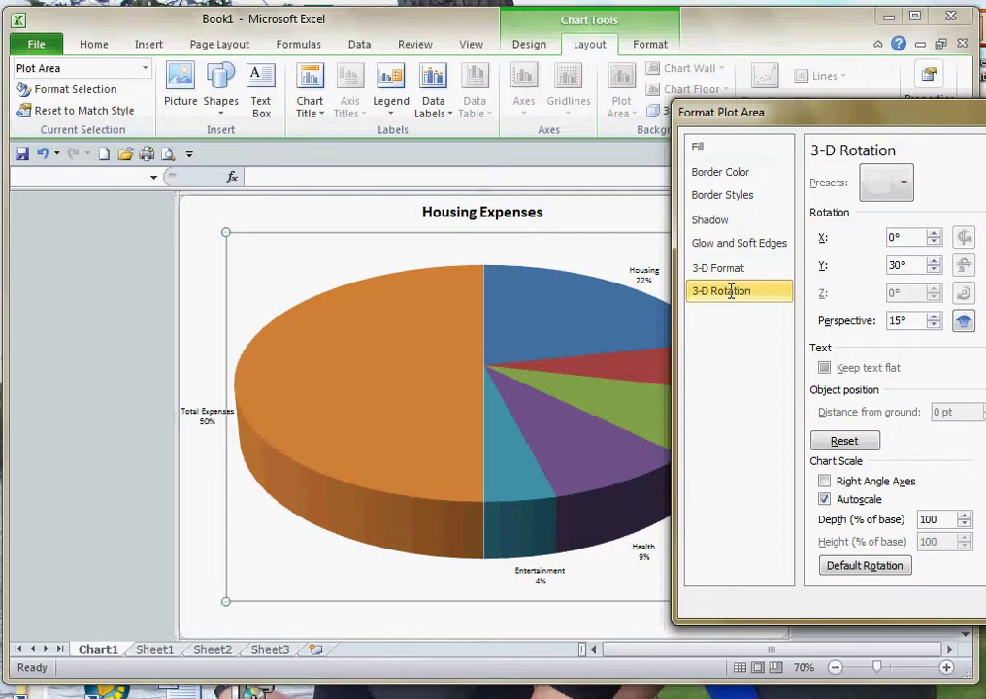
pyautogui.click(935, 233)
pyautogui.click(936, 233)
pyautogui.click(935, 233)
pyautogui.click(935, 233)
pyautogui.click(935, 233)
pyautogui.click(936, 233)
pyautogui.click(935, 232)
pyautogui.click(935, 233)
pyautogui.click(936, 233)
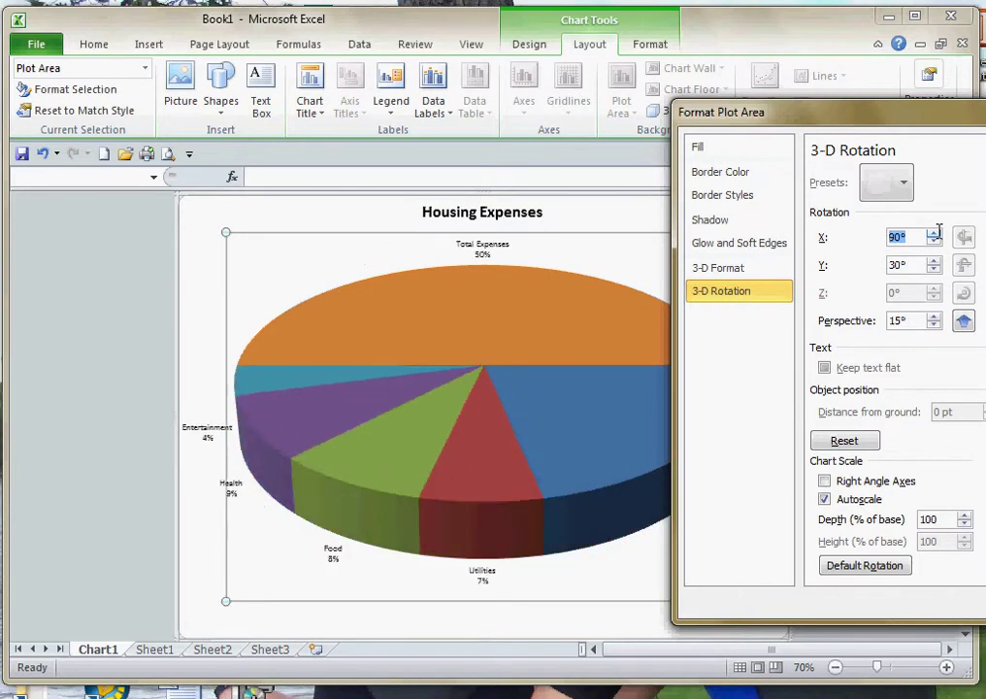
pyautogui.click(936, 232)
pyautogui.click(936, 233)
pyautogui.click(936, 233)
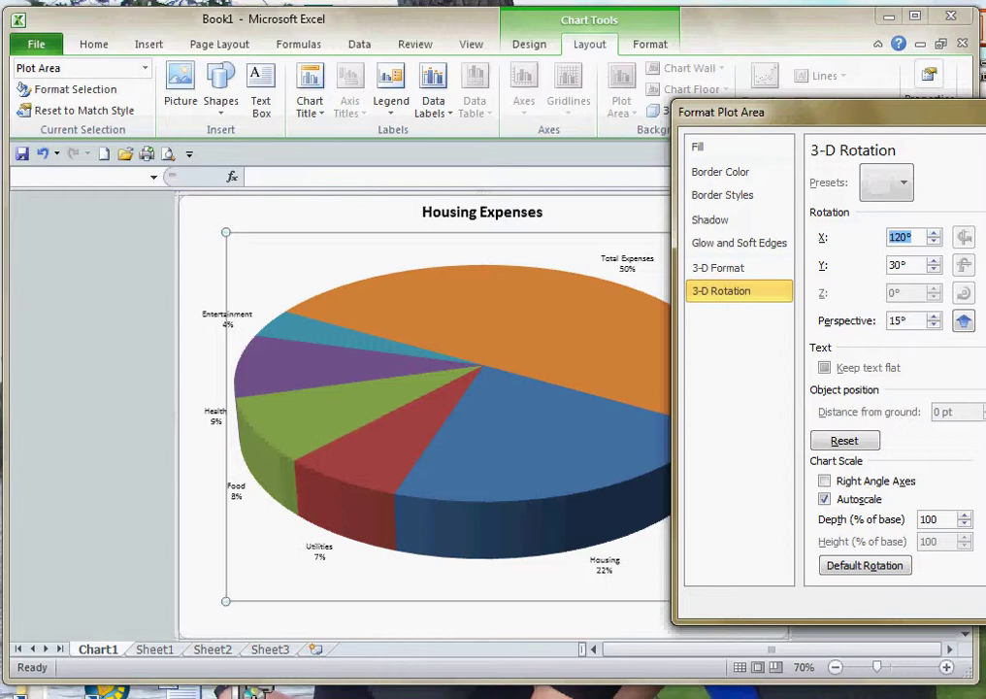
pyautogui.click(939, 602)
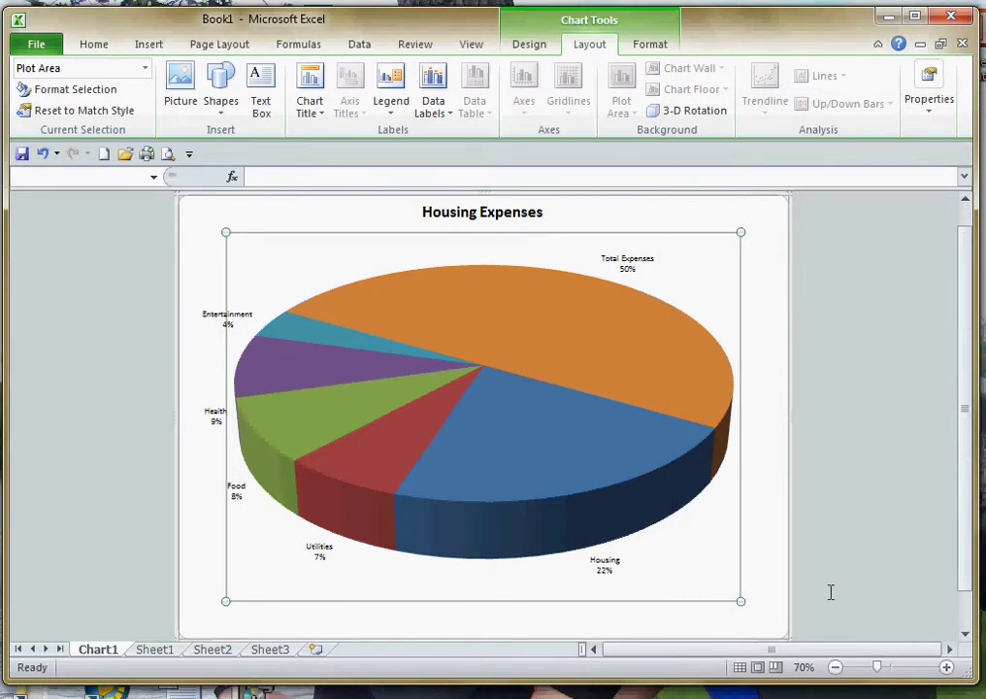
# - Bevel the pie series' edges in its 3-D format settings
pyautogui.moveTo(515, 352)
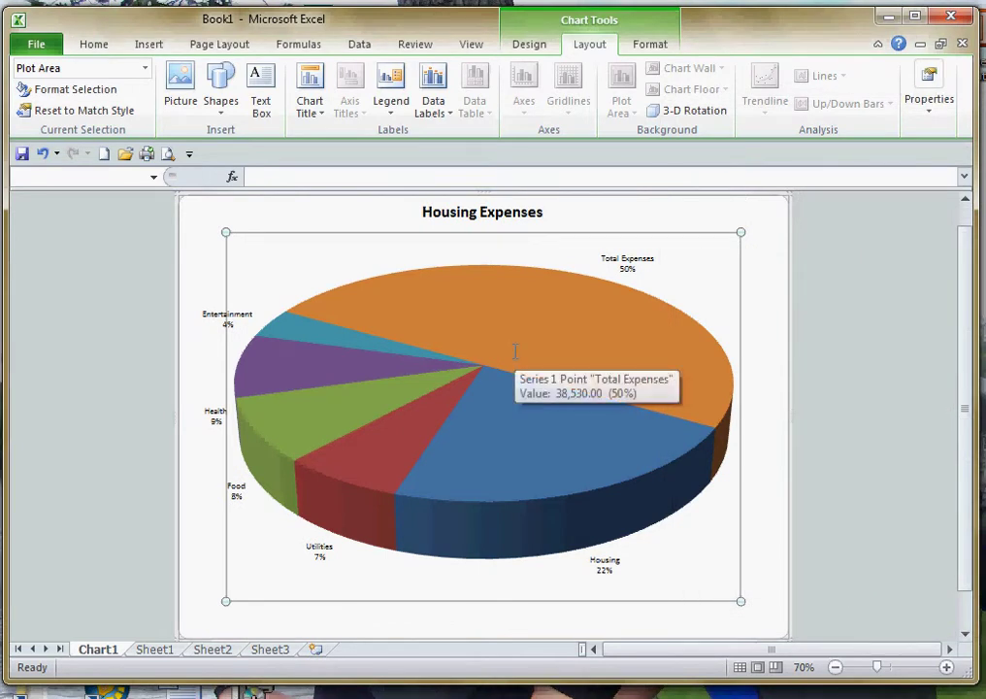
pyautogui.rightClick(516, 351)
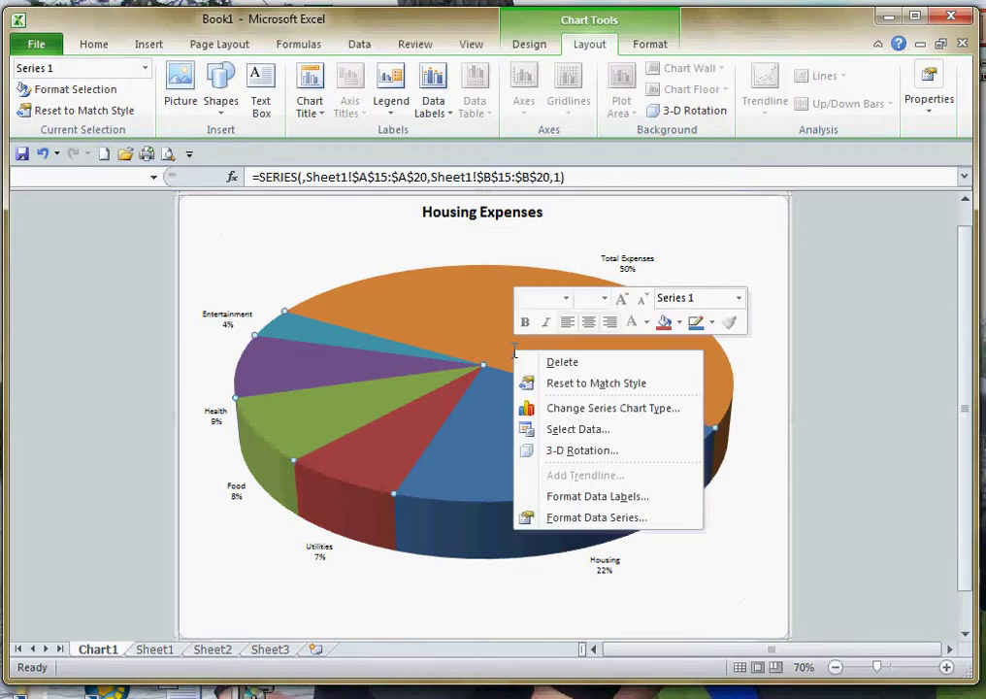
pyautogui.click(583, 517)
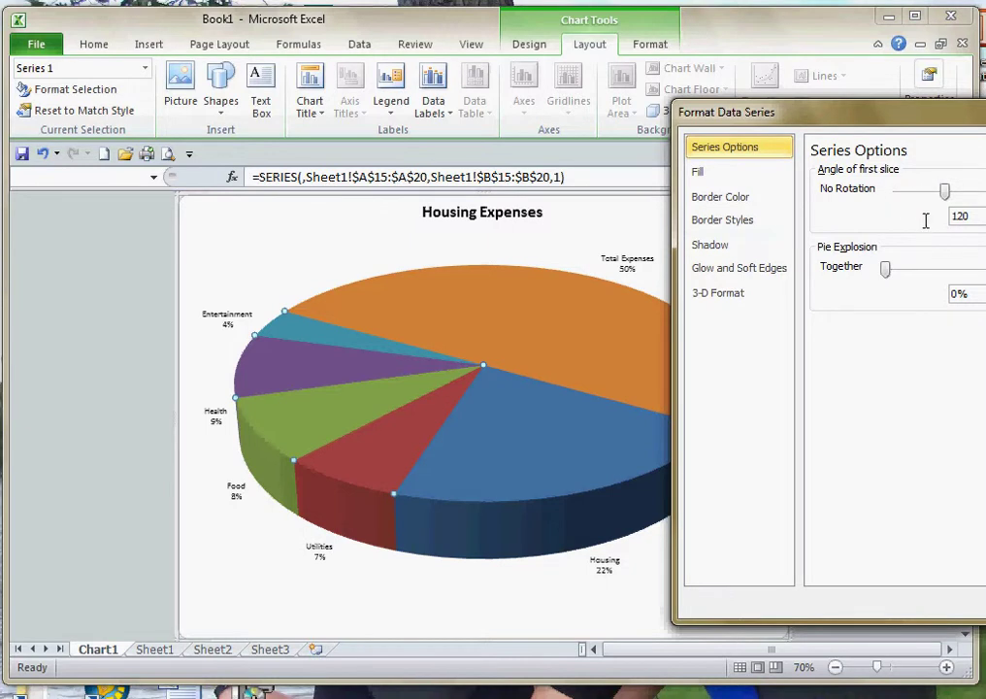
pyautogui.click(725, 293)
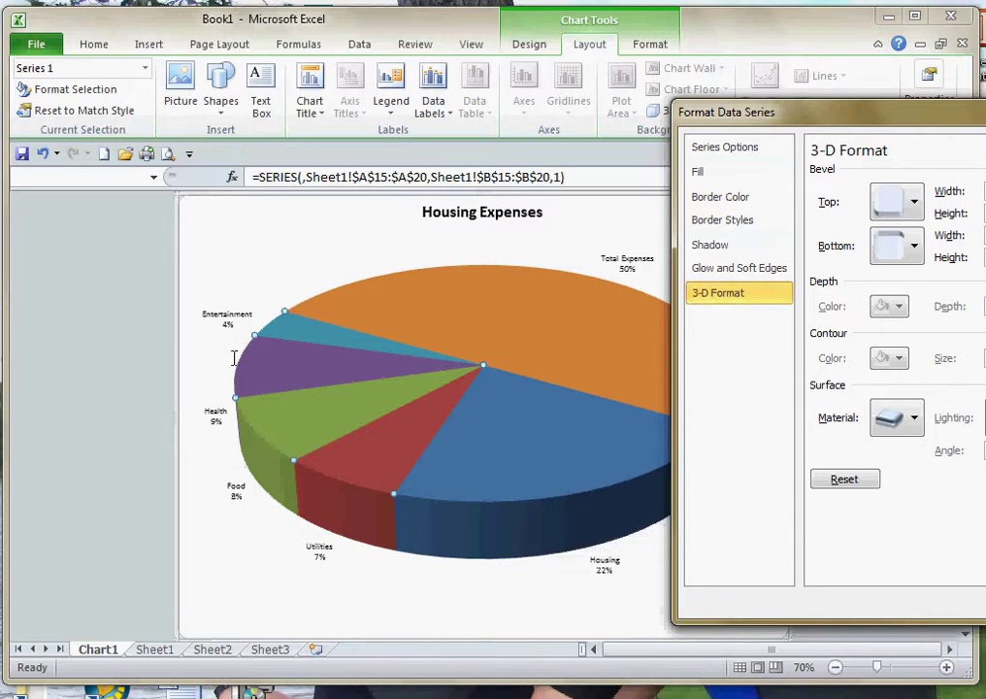
pyautogui.moveTo(512, 497)
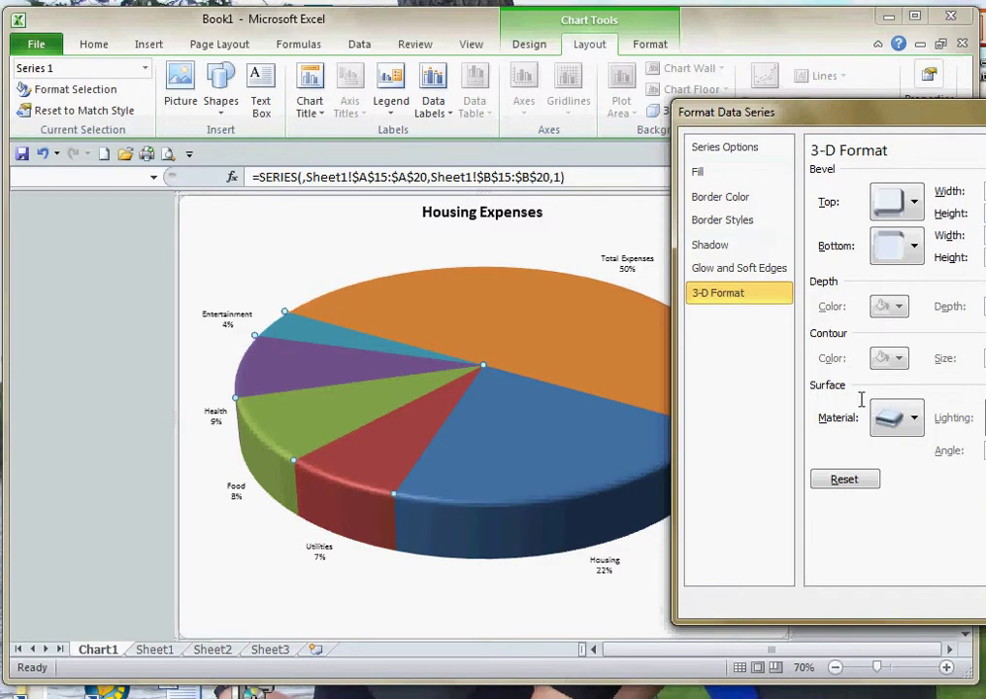
pyautogui.moveTo(425, 516)
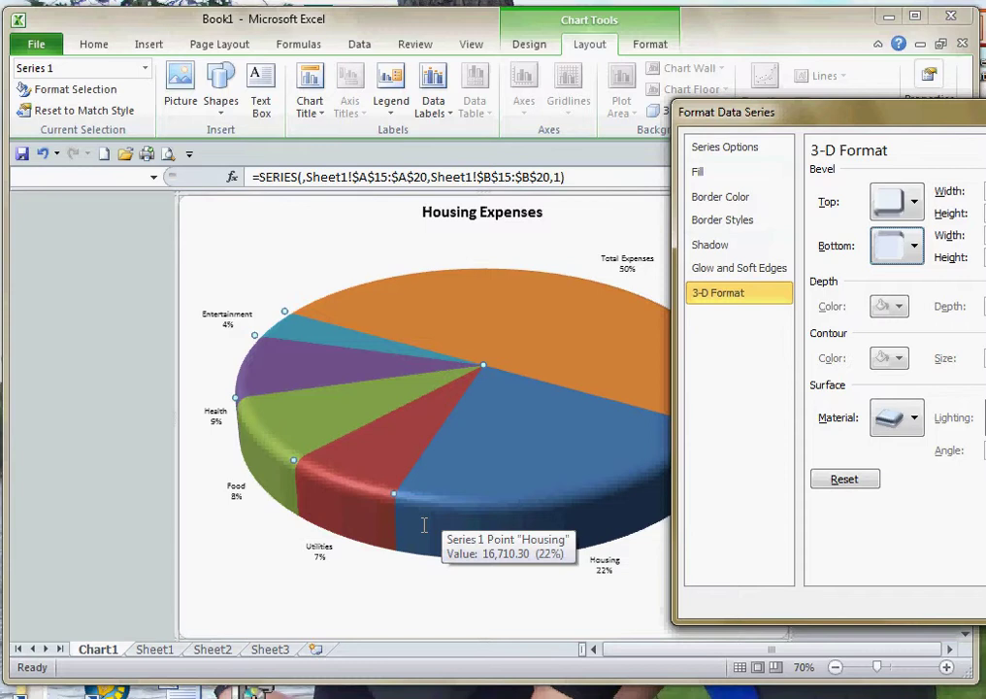
# - Try out standard surface materials on the pie series, ending with the first one in the Standard group
pyautogui.click(913, 417)
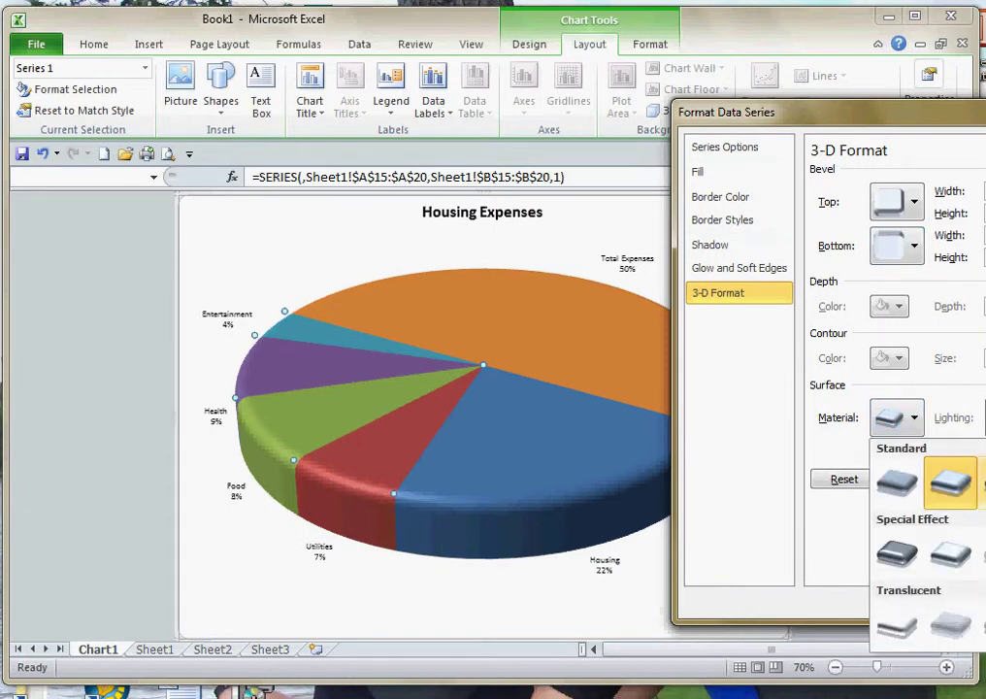
pyautogui.click(950, 479)
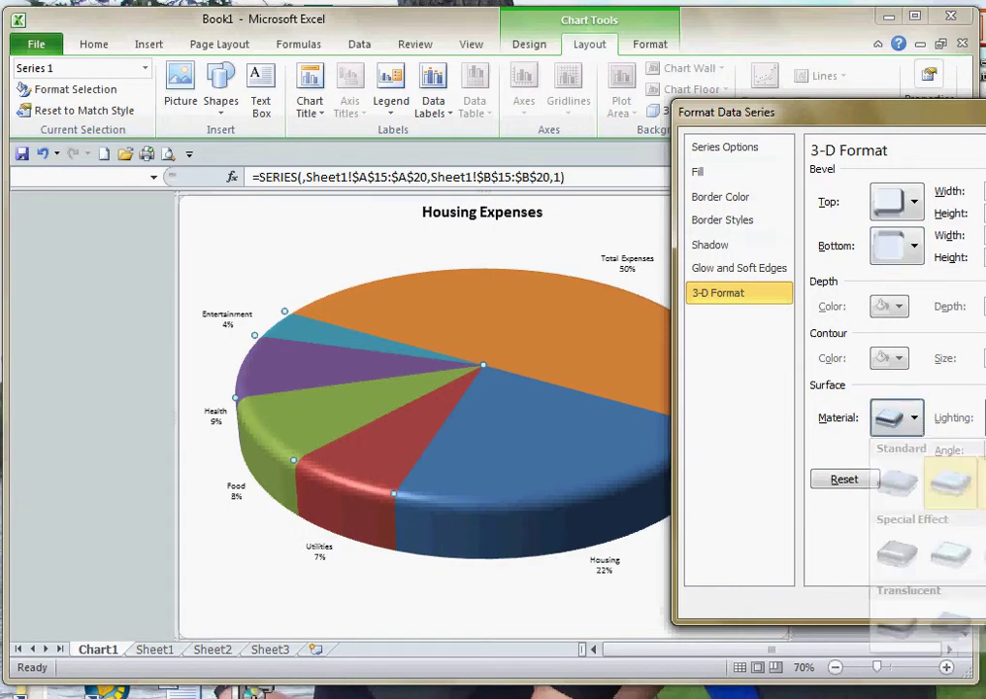
pyautogui.click(914, 412)
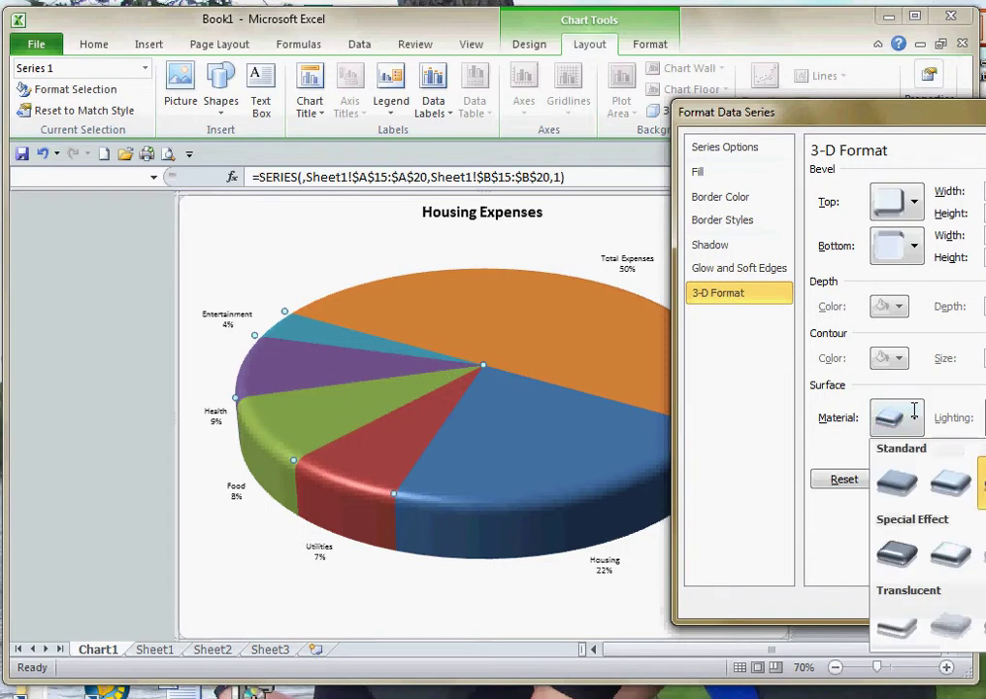
pyautogui.click(900, 482)
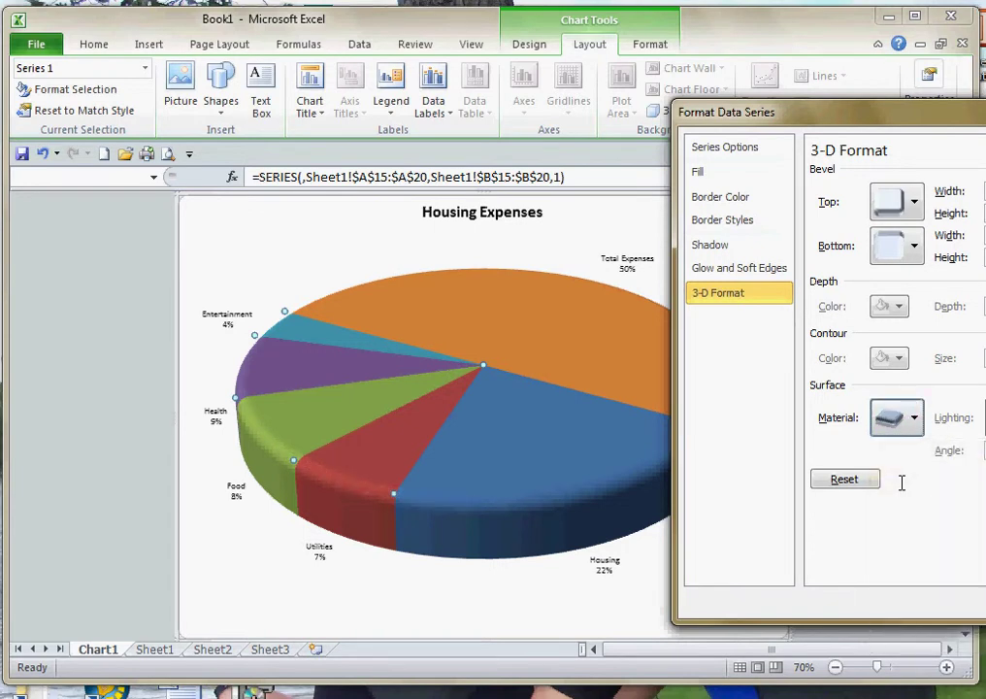
# - Give the pie series a shinier Standard surface material and close the data series formatting
pyautogui.click(914, 411)
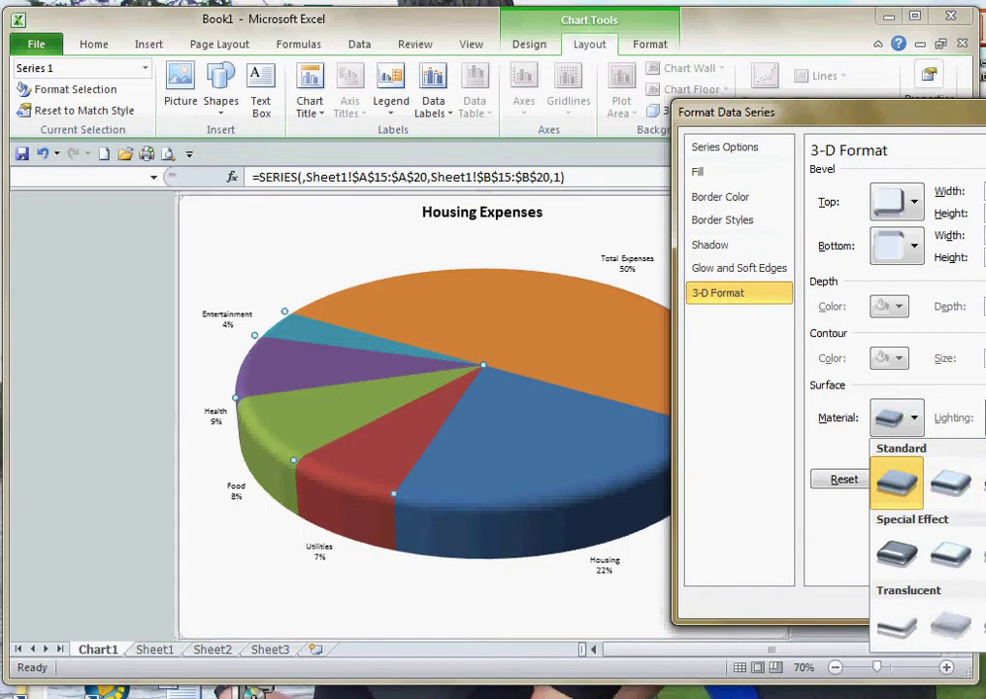
pyautogui.click(980, 482)
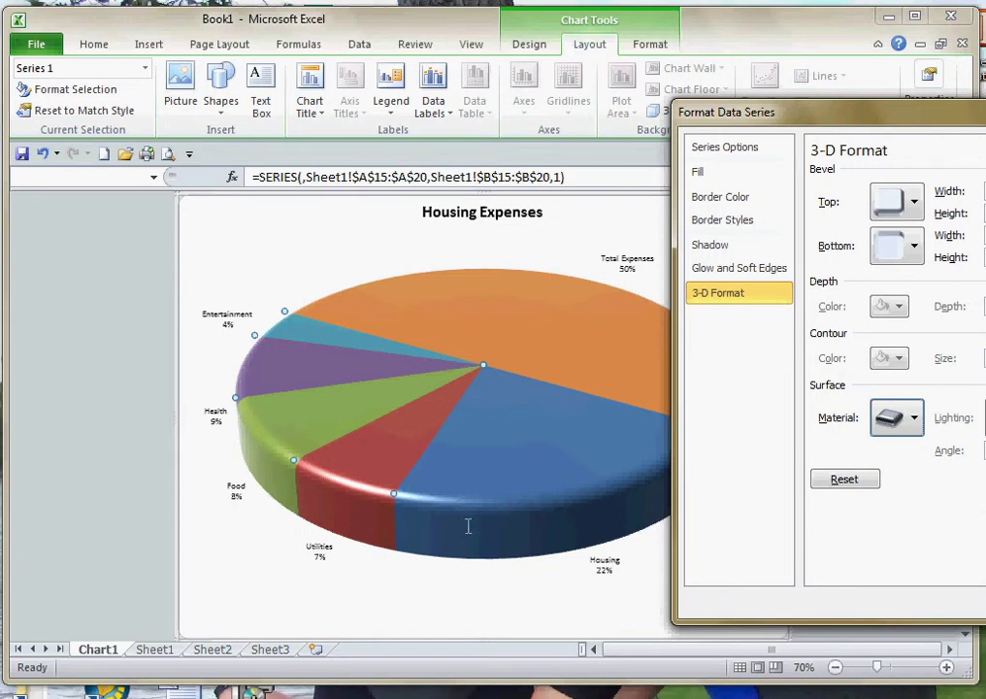
pyautogui.moveTo(479, 552)
pyautogui.press('Escape')
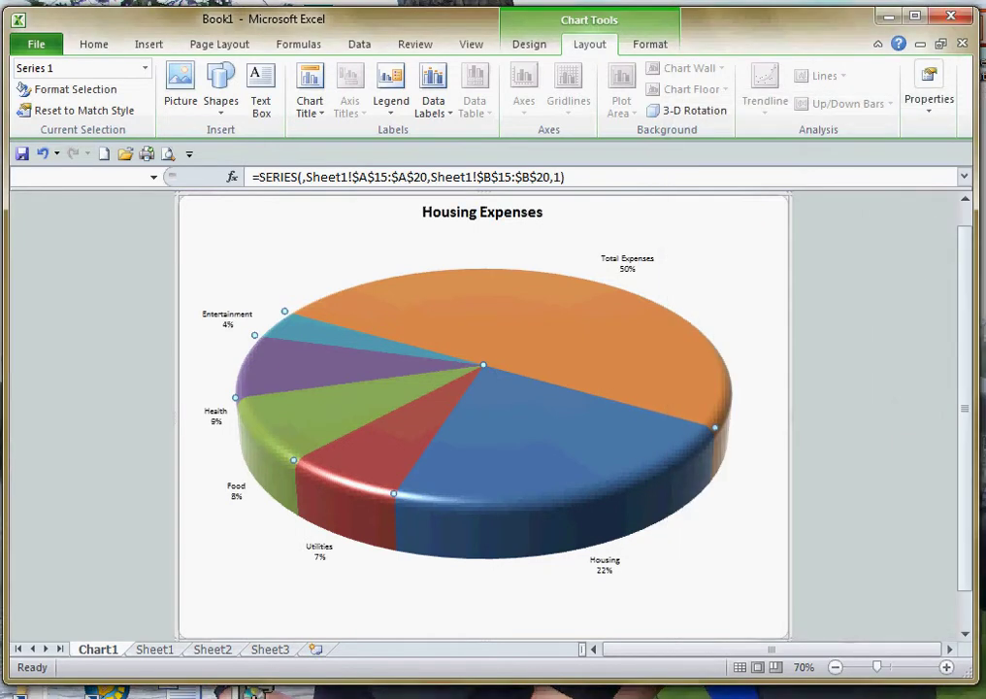
# - Pull only the Housing slice out of the pie with a point explosion of 35%
pyautogui.moveTo(338, 496)
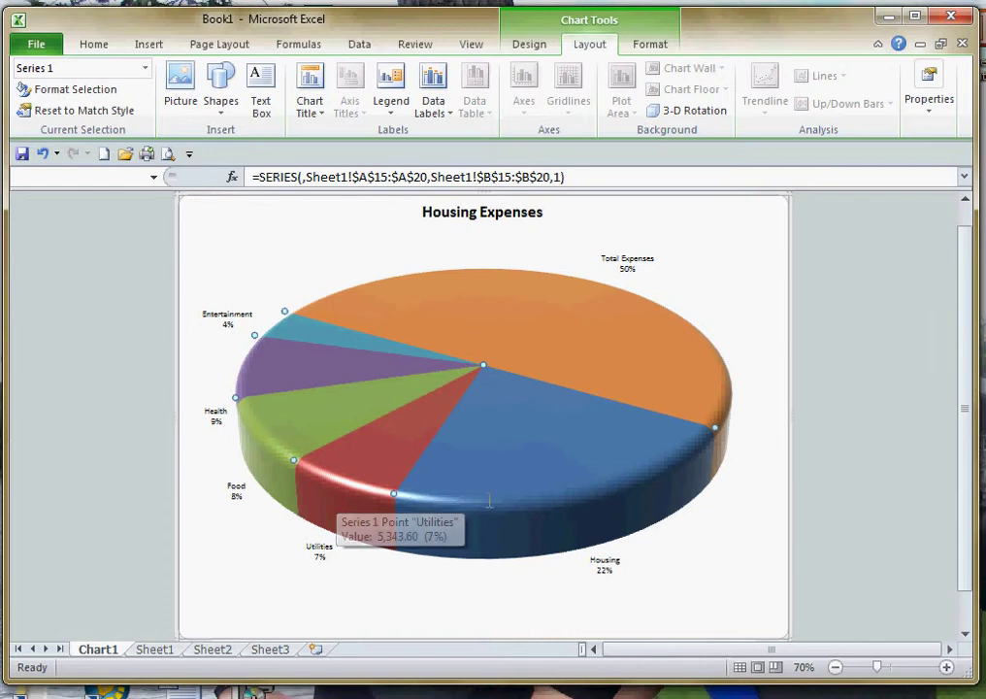
pyautogui.moveTo(518, 459)
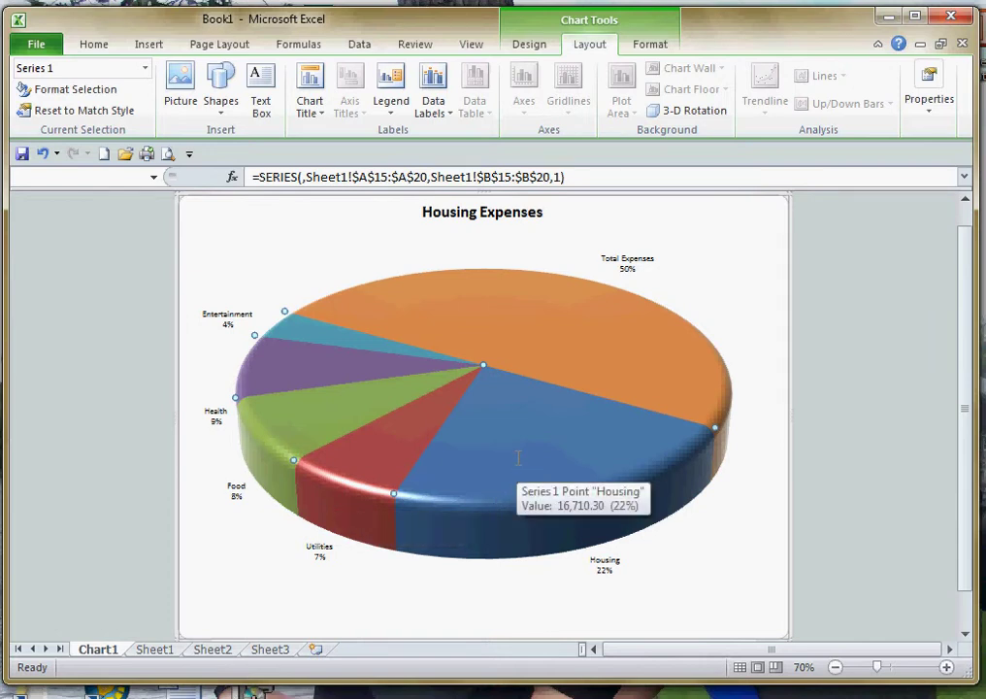
pyautogui.click(518, 459)
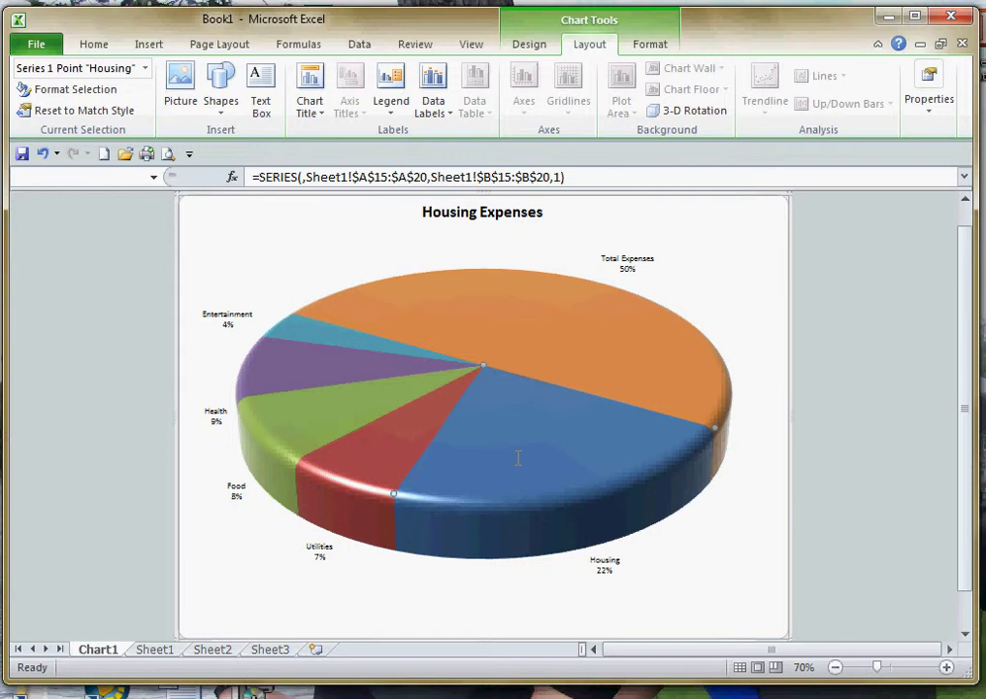
pyautogui.rightClick(519, 459)
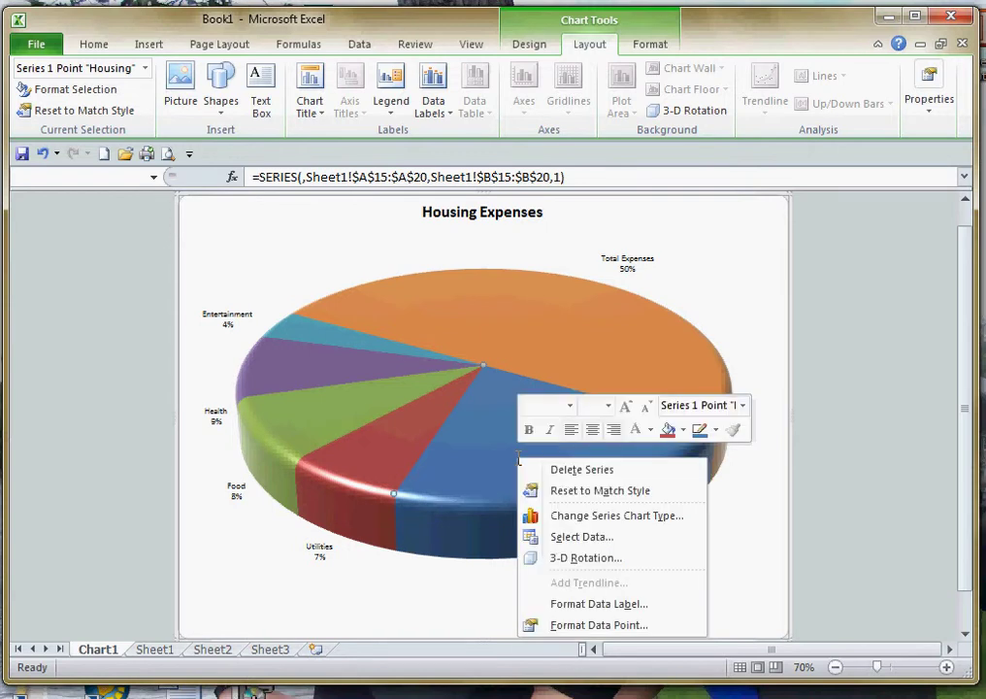
pyautogui.click(593, 622)
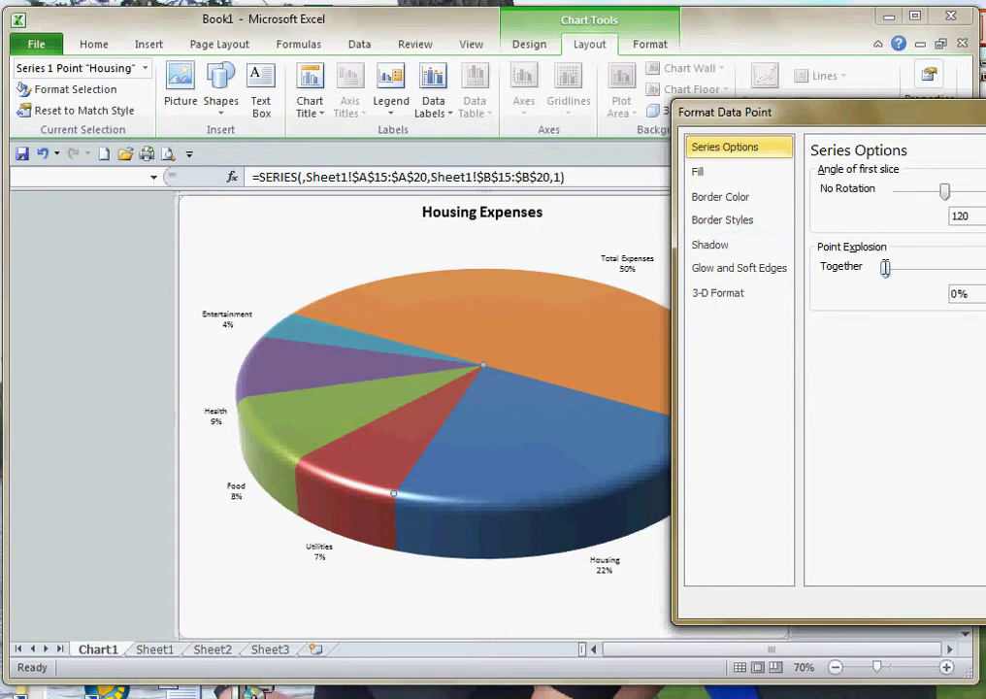
pyautogui.moveTo(885, 268); pyautogui.dragTo(901, 268)
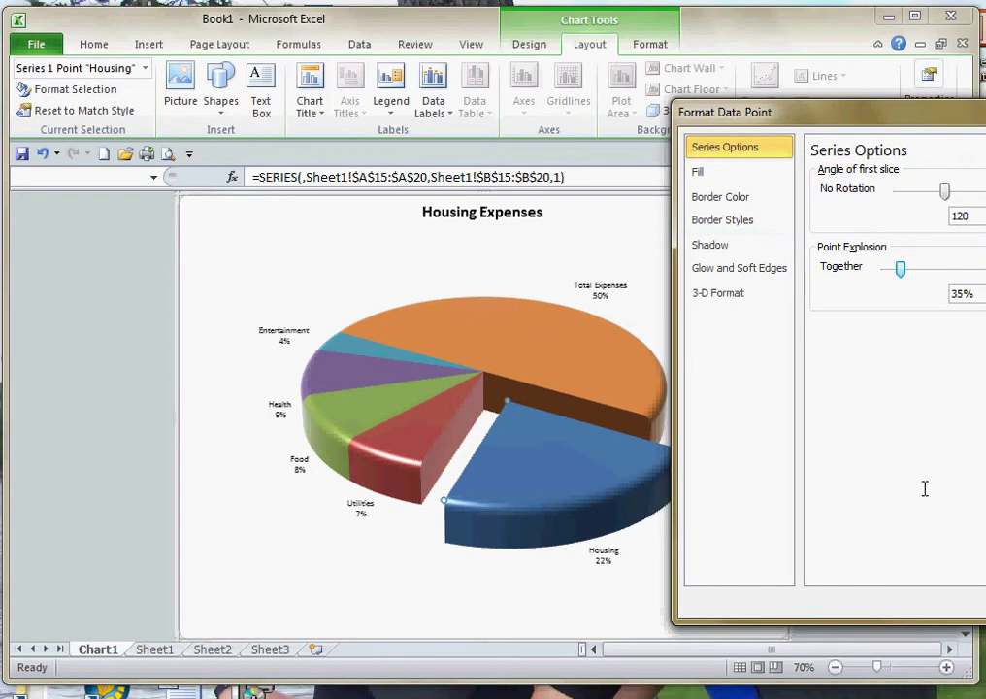
# - Fill the Housing slice with solid standard yellow and close the data point formatting
pyautogui.click(700, 172)
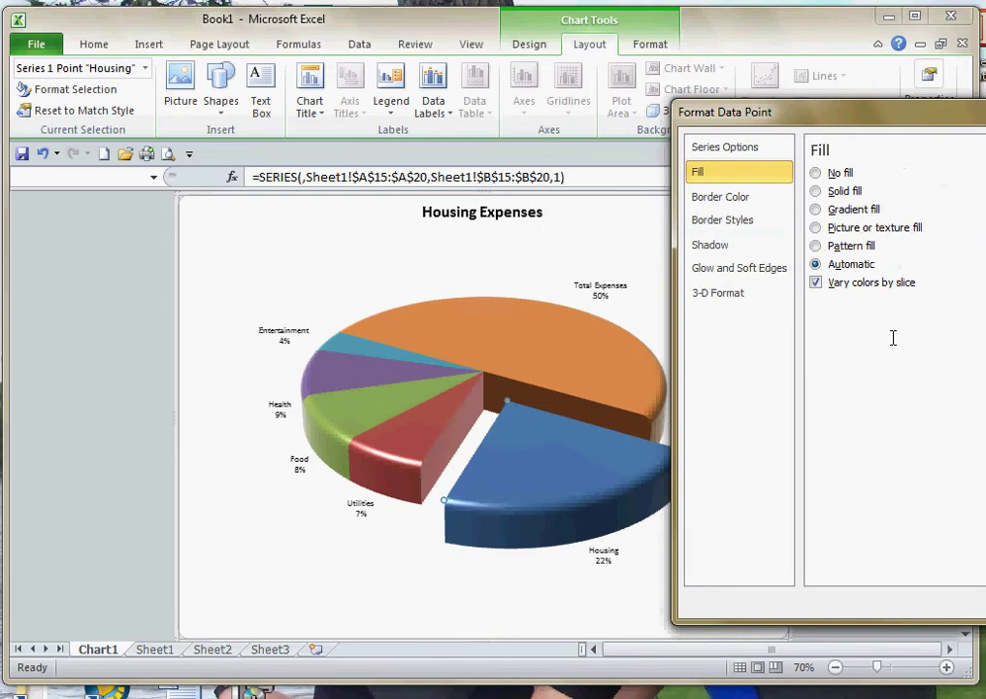
pyautogui.click(816, 191)
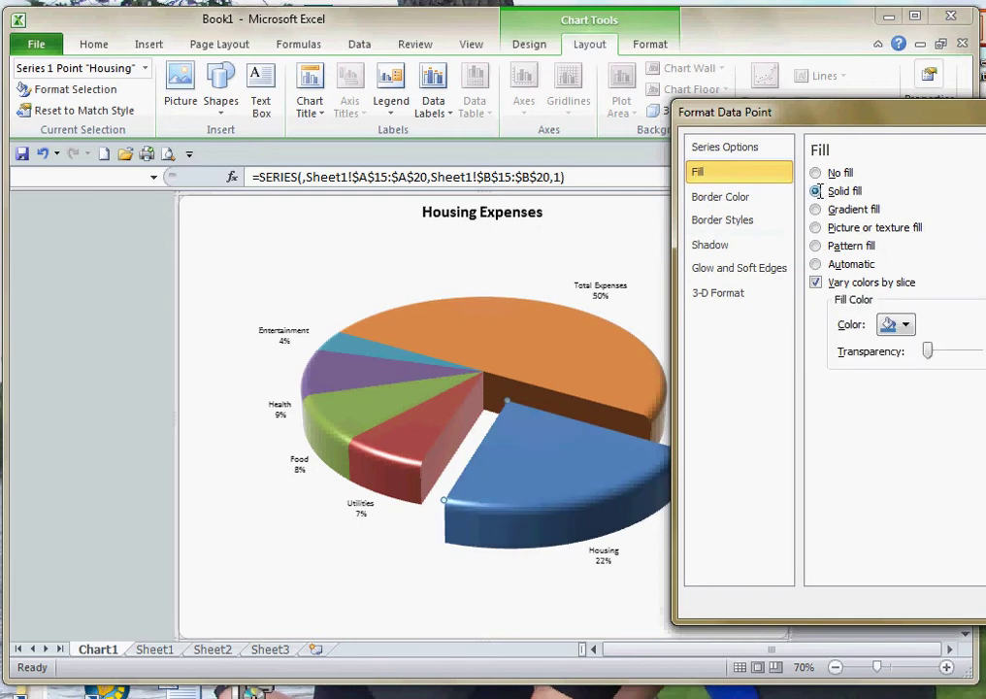
pyautogui.click(905, 325)
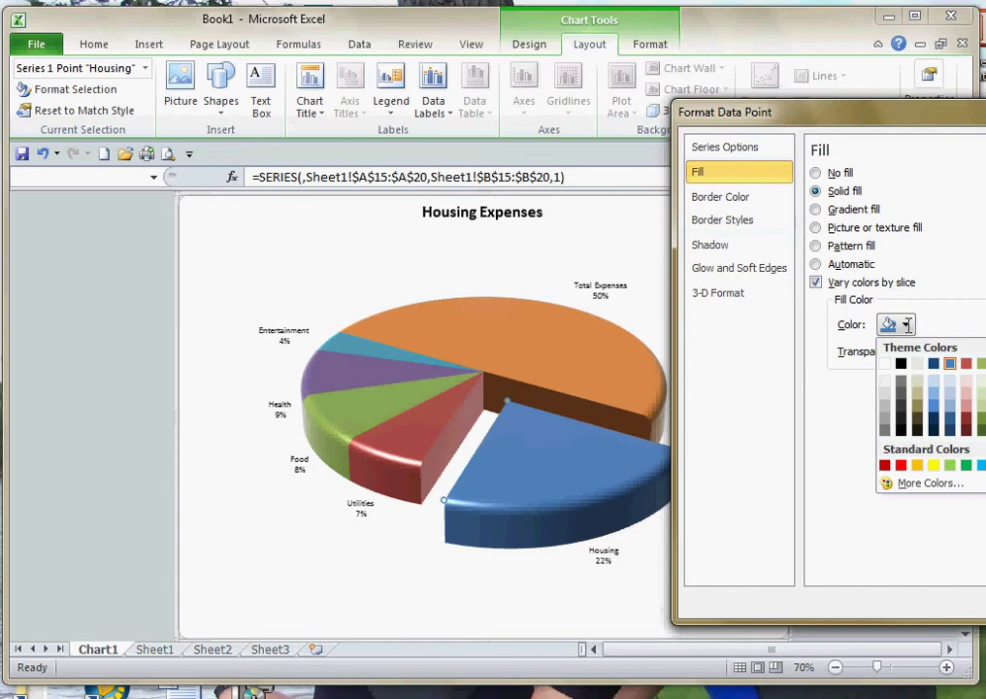
pyautogui.click(933, 465)
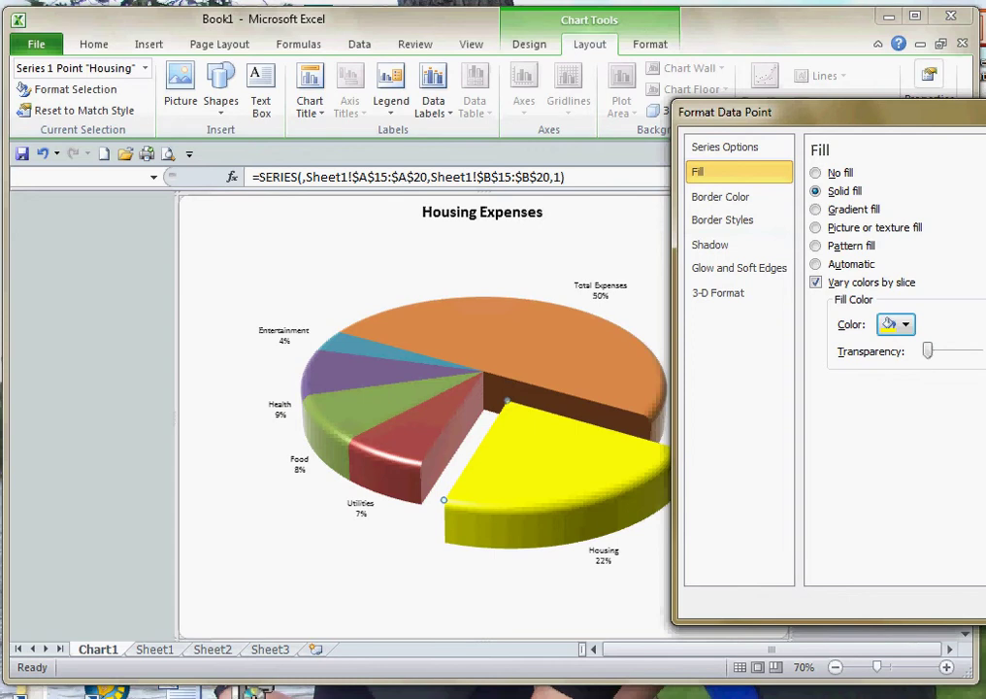
pyautogui.press('Escape')
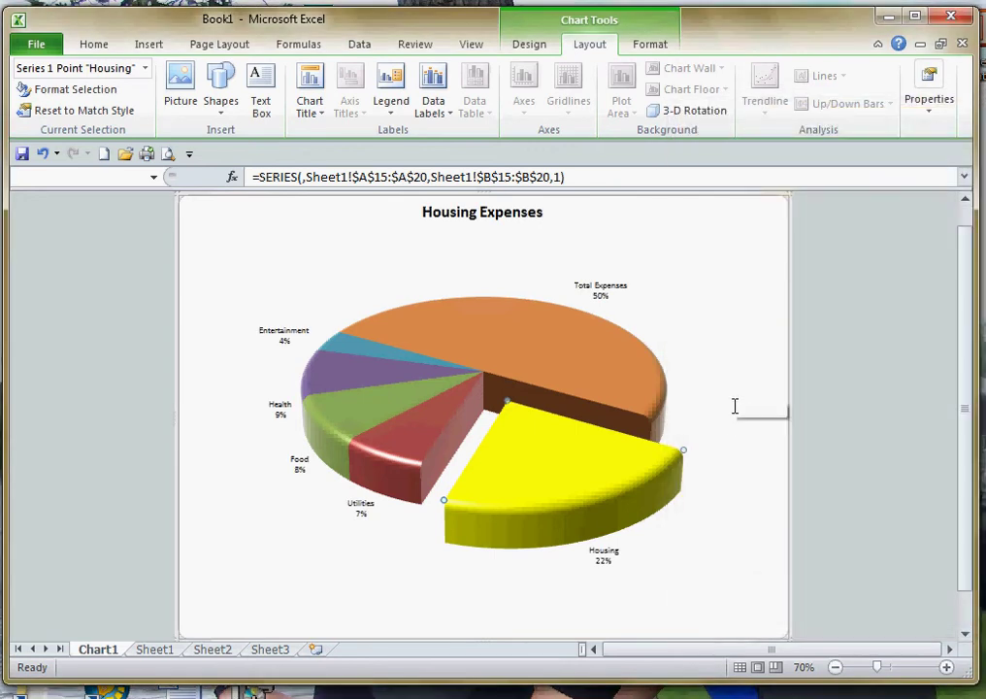
# - Fill only the Total Expenses slice of the pie with the standard red color
pyautogui.moveTo(525, 436)
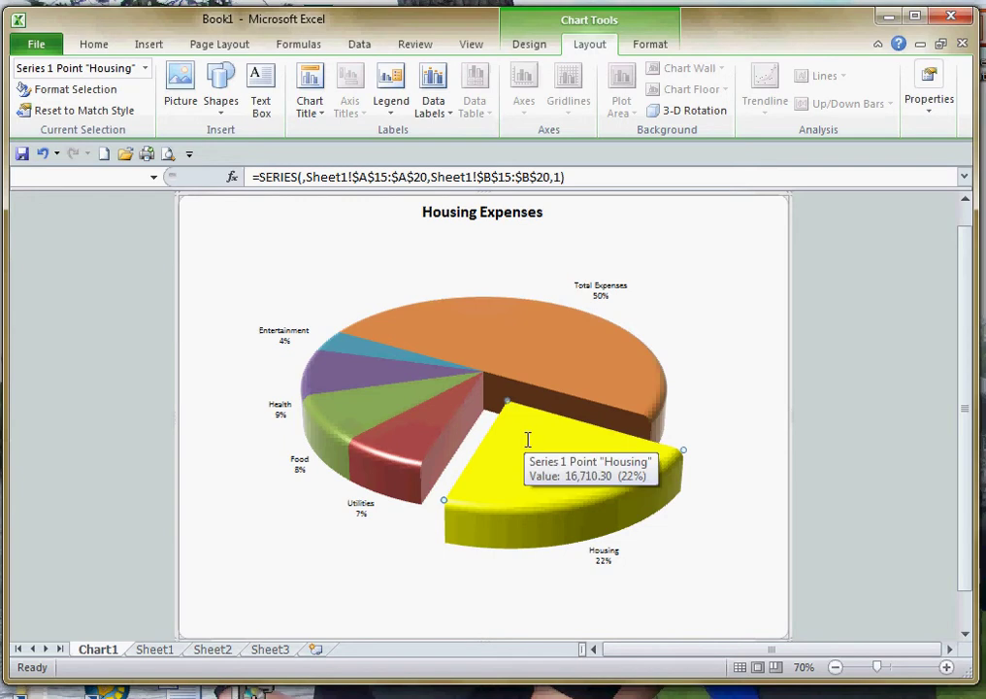
pyautogui.click(540, 341)
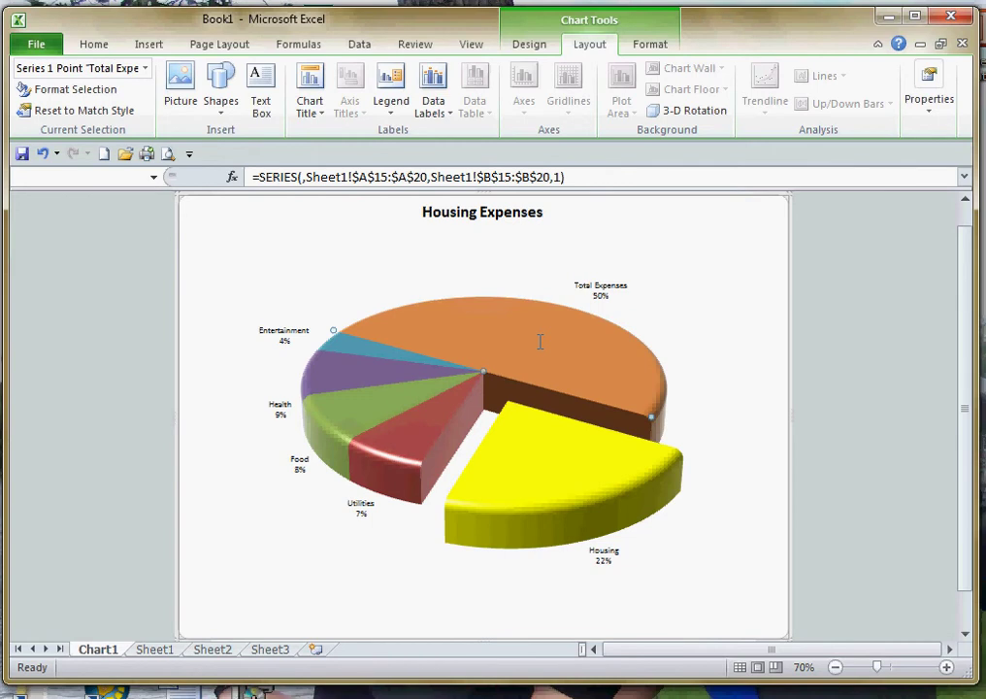
pyautogui.rightClick(539, 341)
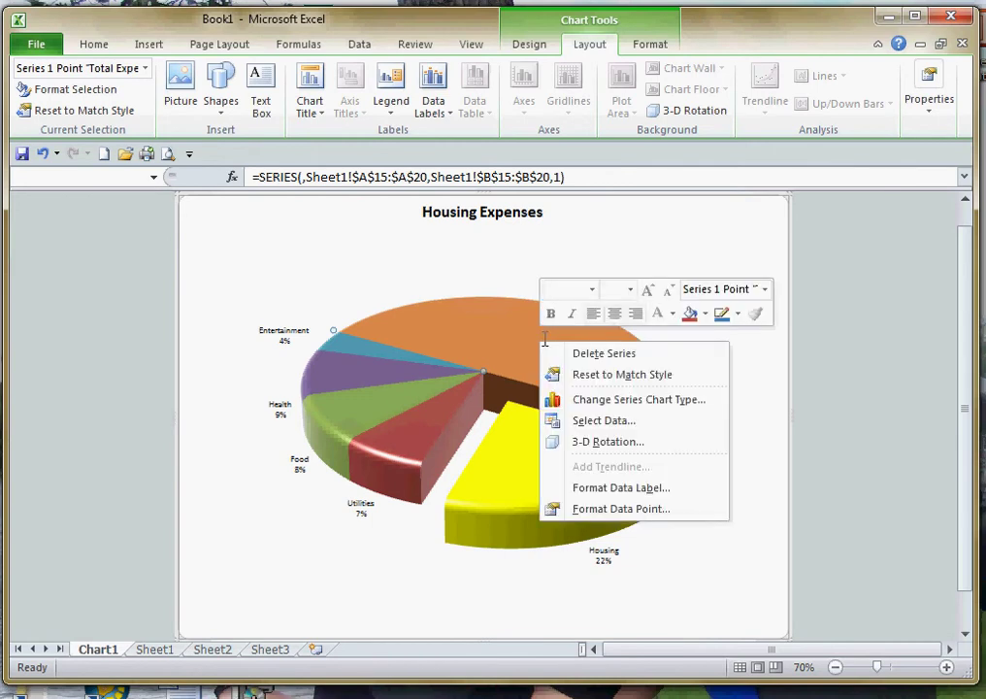
pyautogui.click(706, 315)
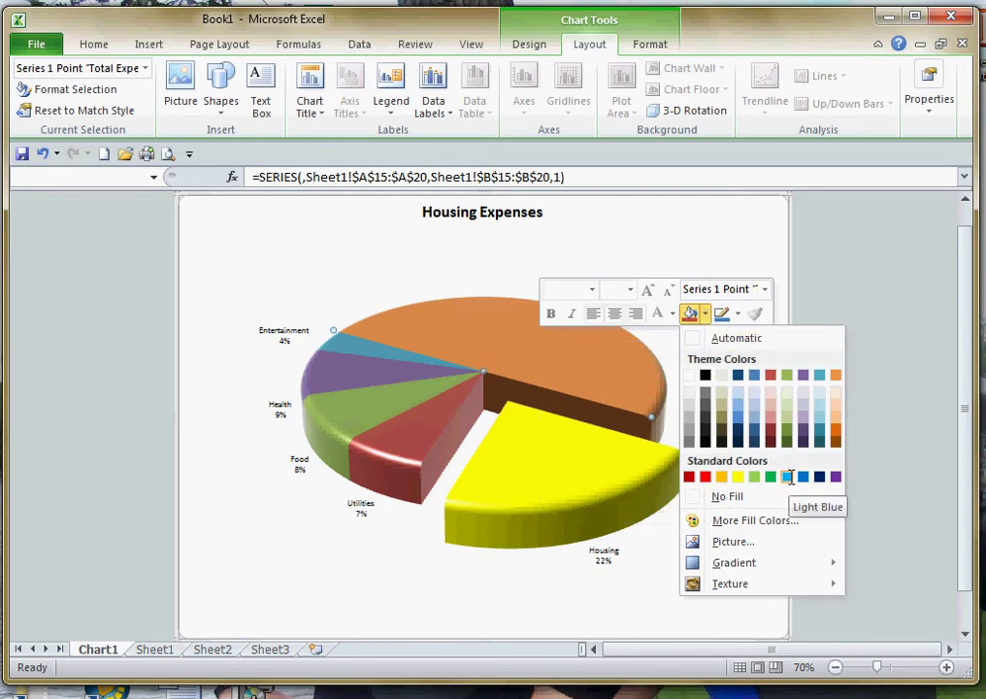
pyautogui.click(705, 476)
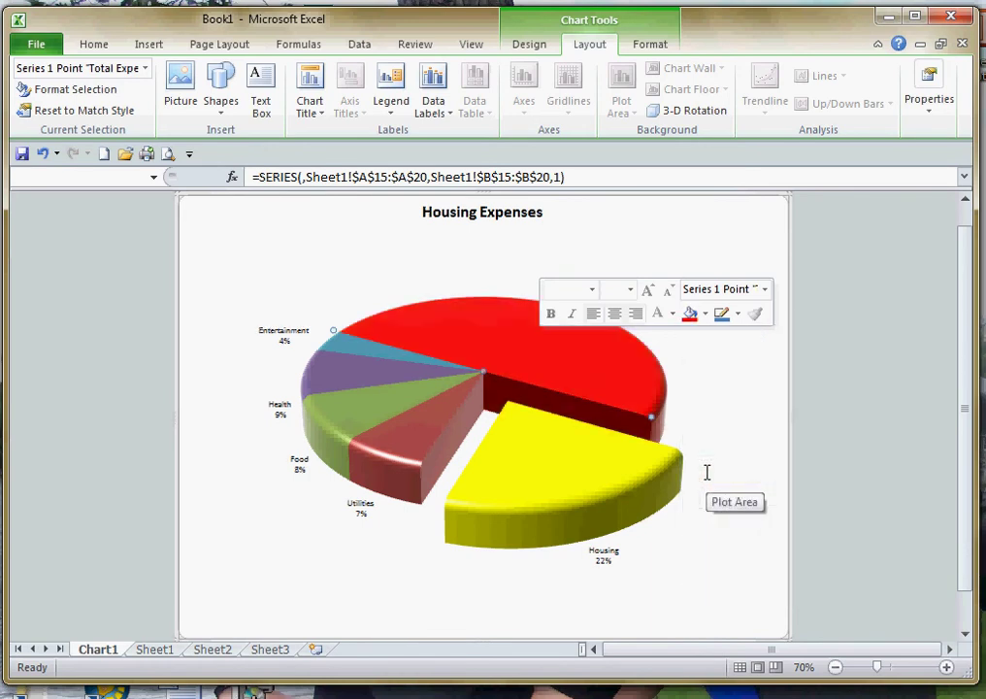
pyautogui.moveTo(577, 356)
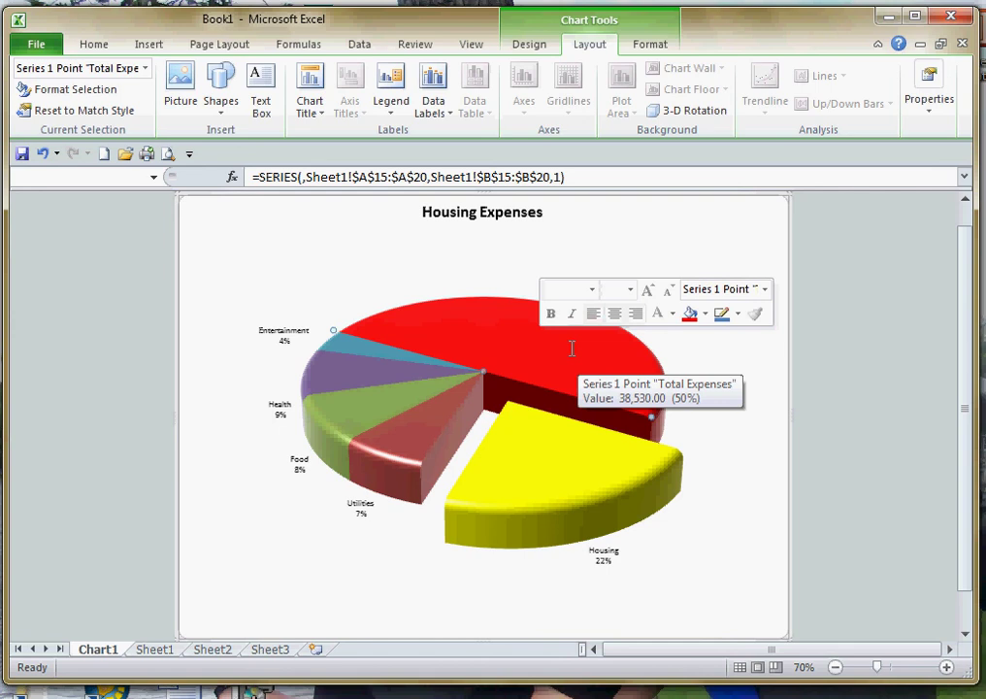
# - Pull only the Health slice slightly outward, away from the center of the pie
pyautogui.click(330, 374)
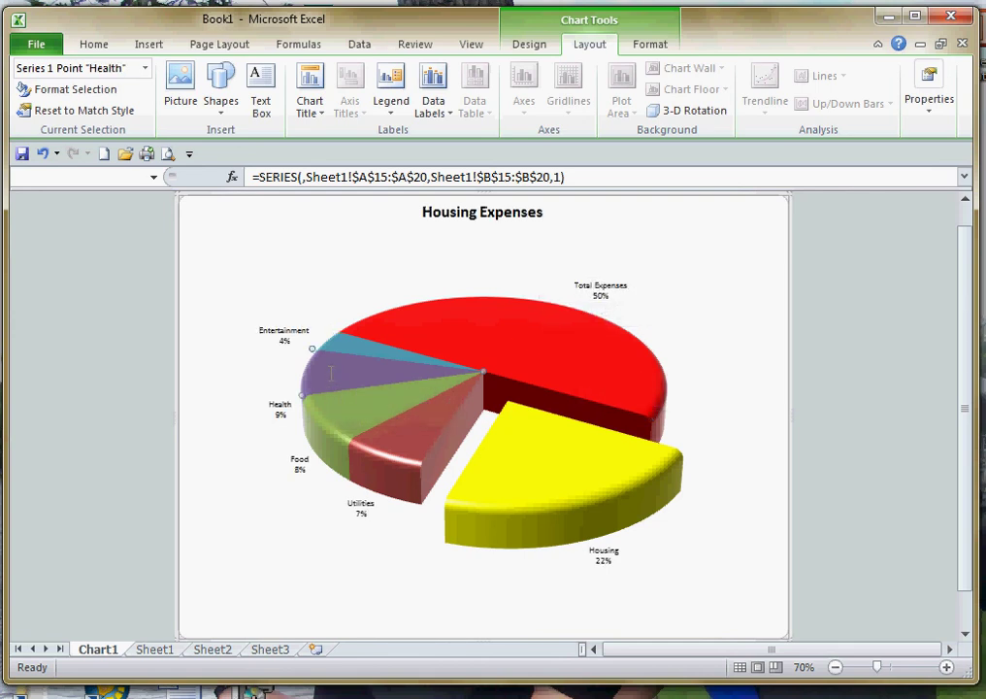
pyautogui.moveTo(331, 374); pyautogui.dragTo(309, 378)
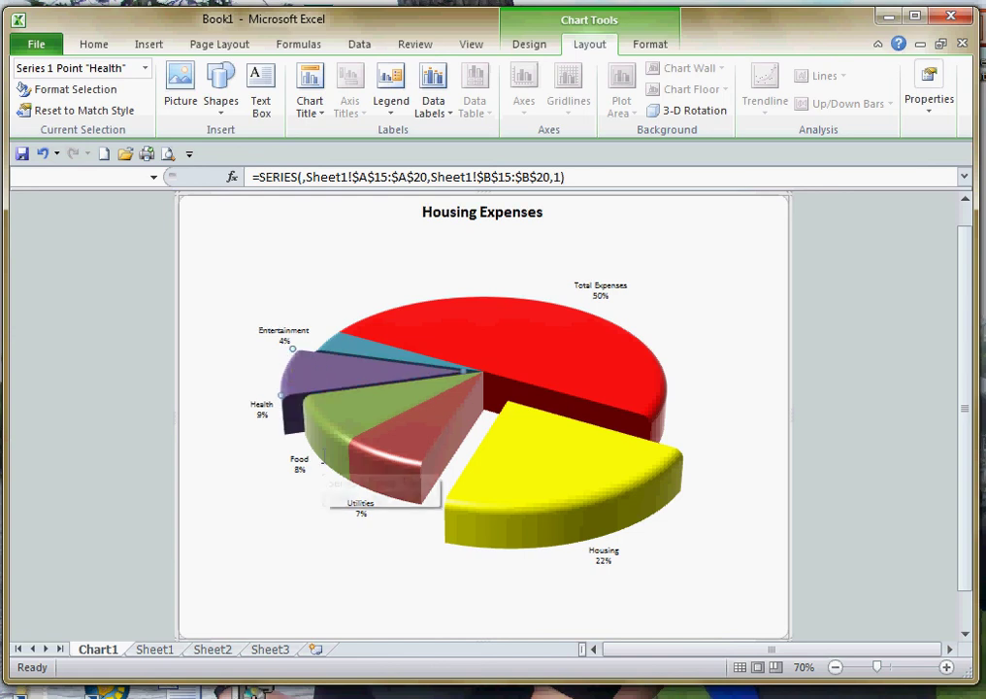